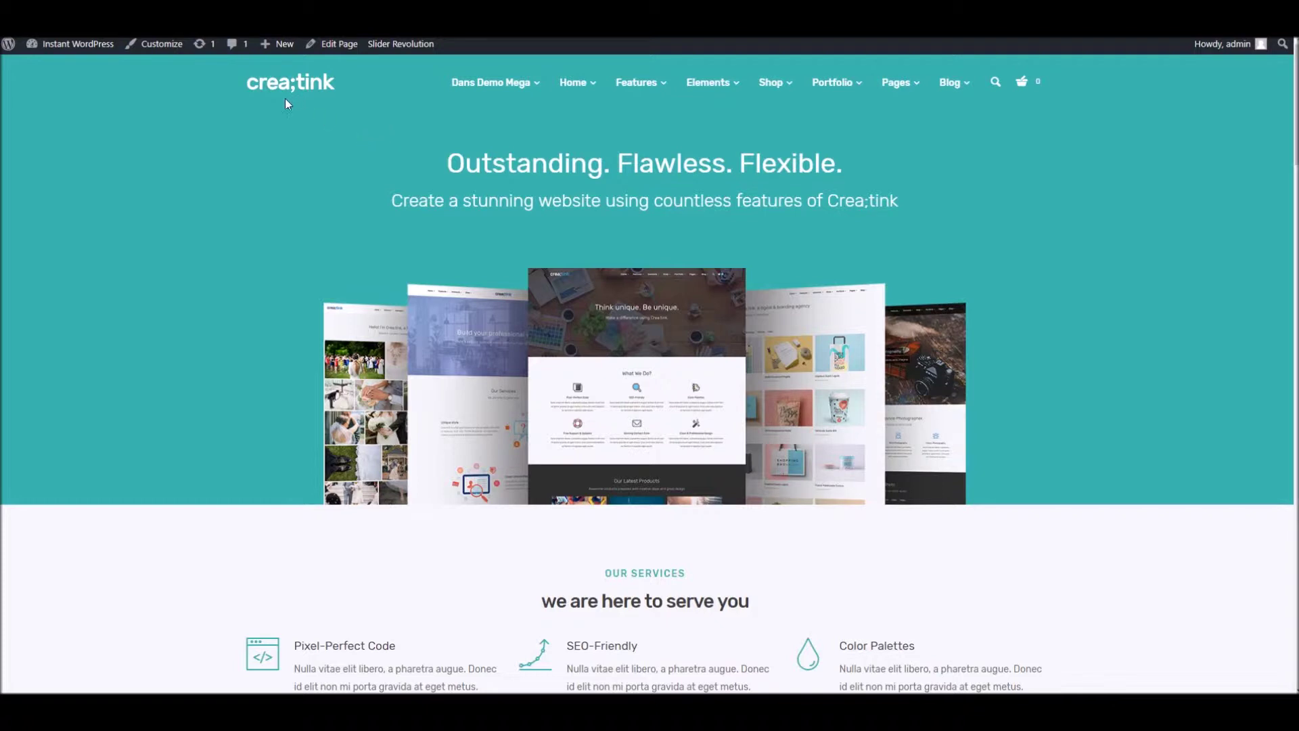
- Open the site customizer and review the Envato user settings under Ebor Framework: Update Settings
{"action": "left_click", "coordinate": [159, 44]}
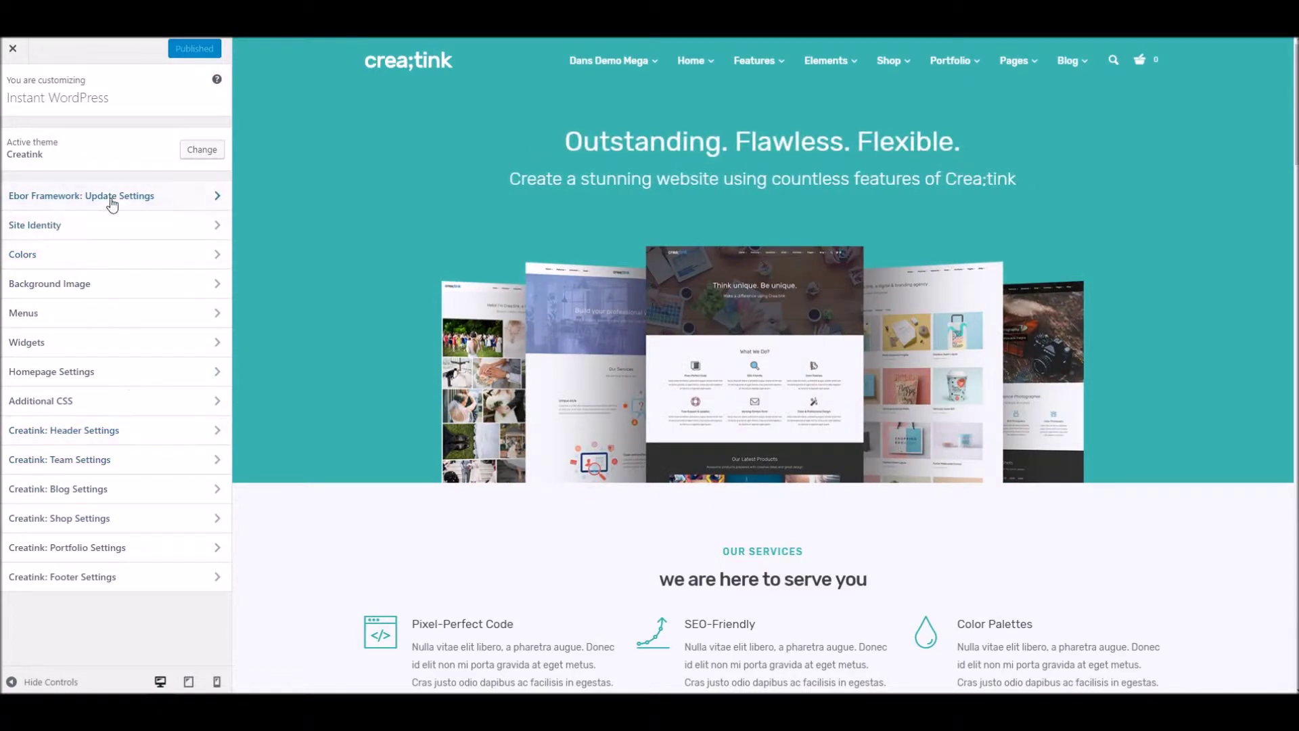
{"action": "left_click", "coordinate": [113, 203]}
{"action": "left_click", "coordinate": [49, 139]}
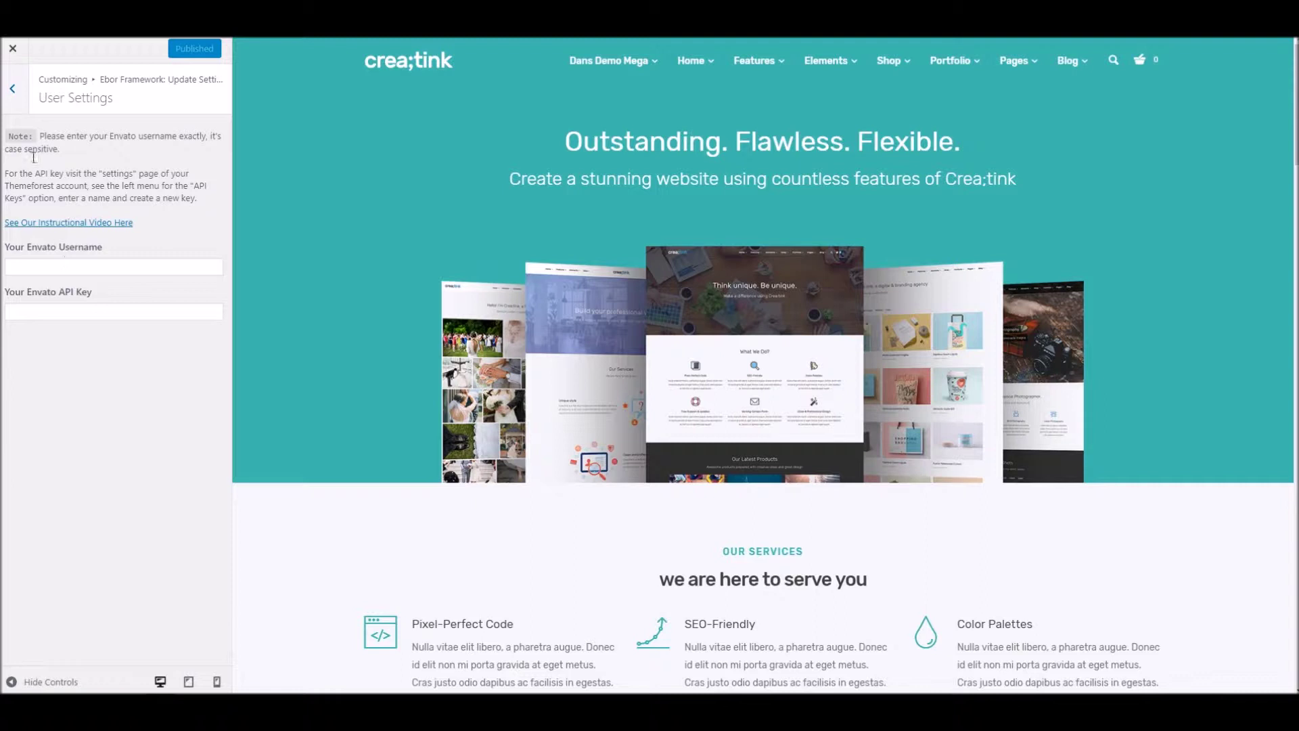
{"action": "left_click", "coordinate": [12, 88]}
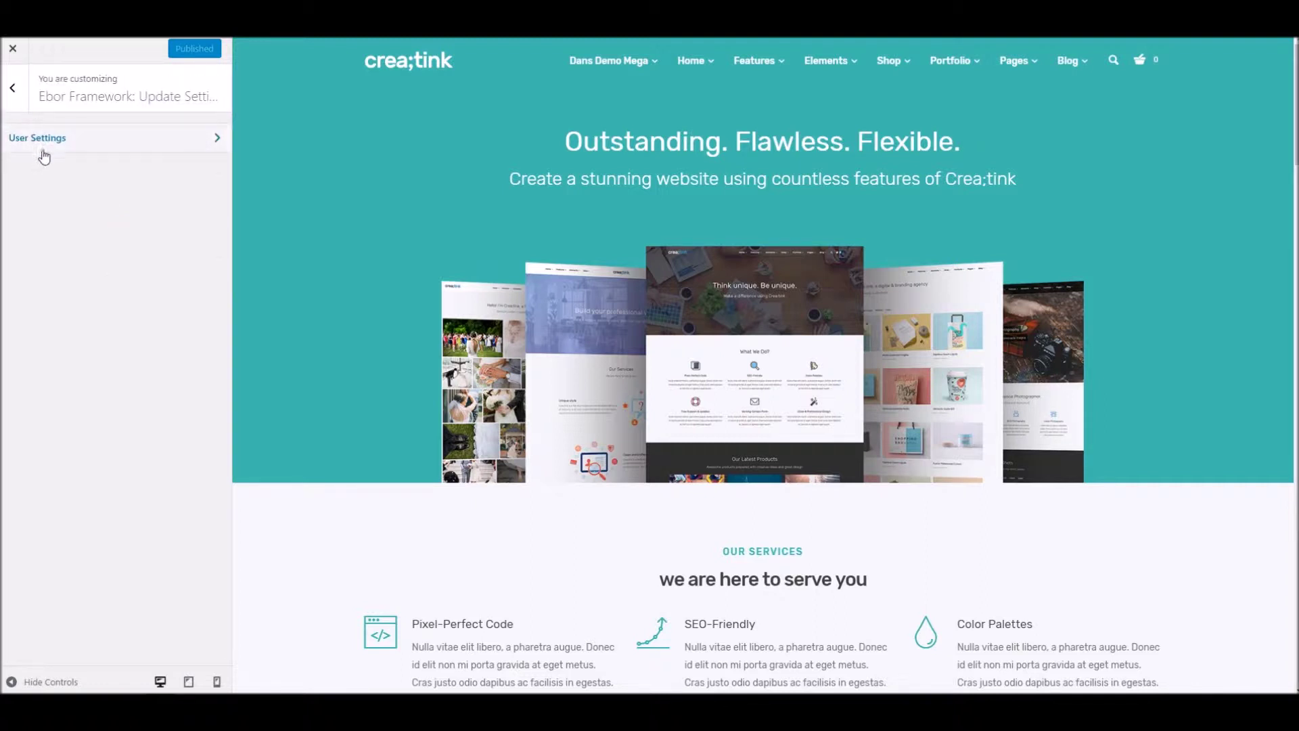
{"action": "left_click", "coordinate": [13, 91]}
- Review the site title, tagline and site icon options in the Site Identity settings
{"action": "left_click", "coordinate": [88, 232]}
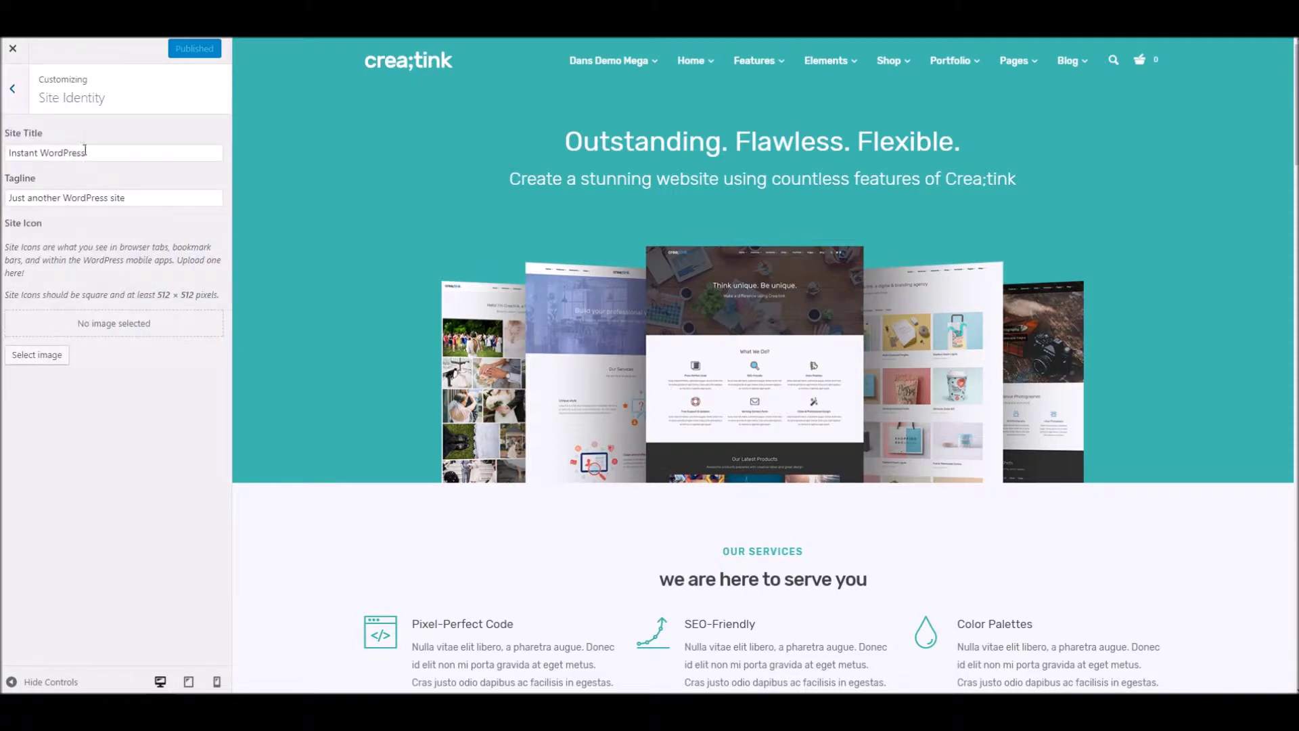
{"action": "left_click_drag", "start_coordinate": [93, 152], "coordinate": [7, 153]}
{"action": "left_click", "coordinate": [66, 196]}
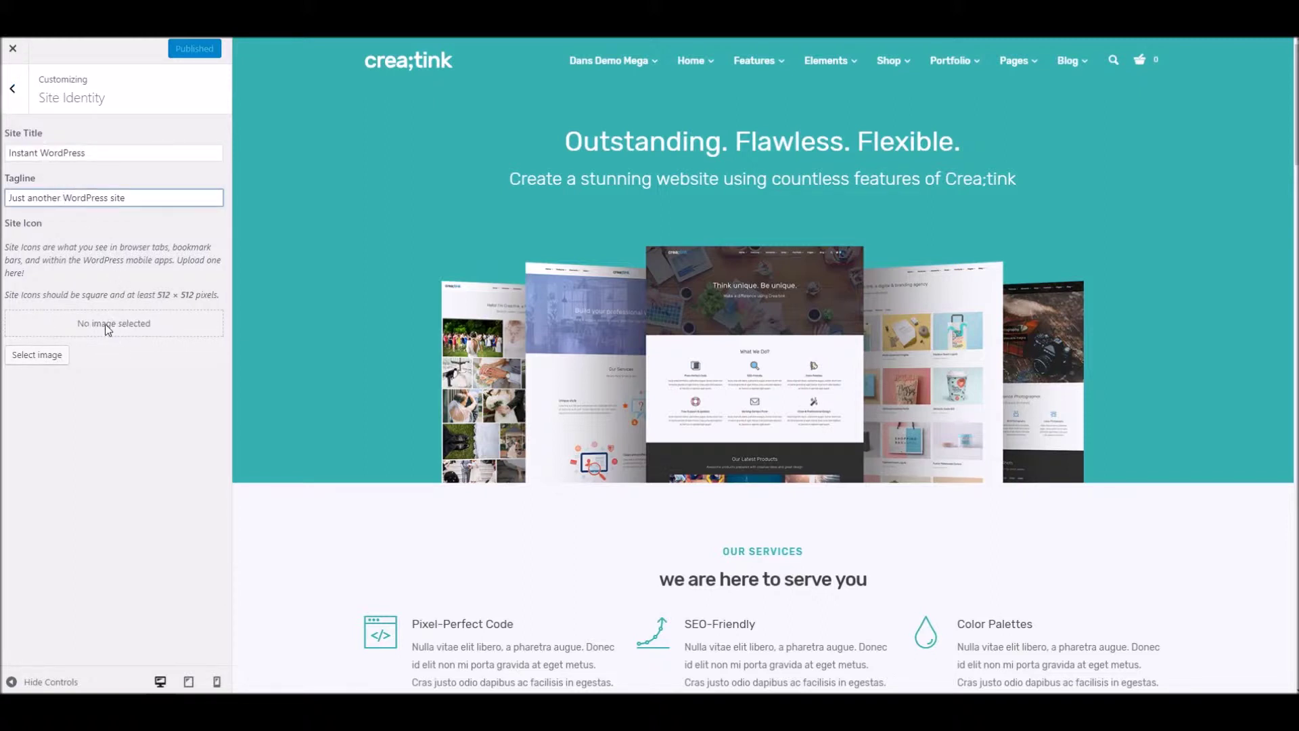
{"action": "left_click", "coordinate": [12, 88]}
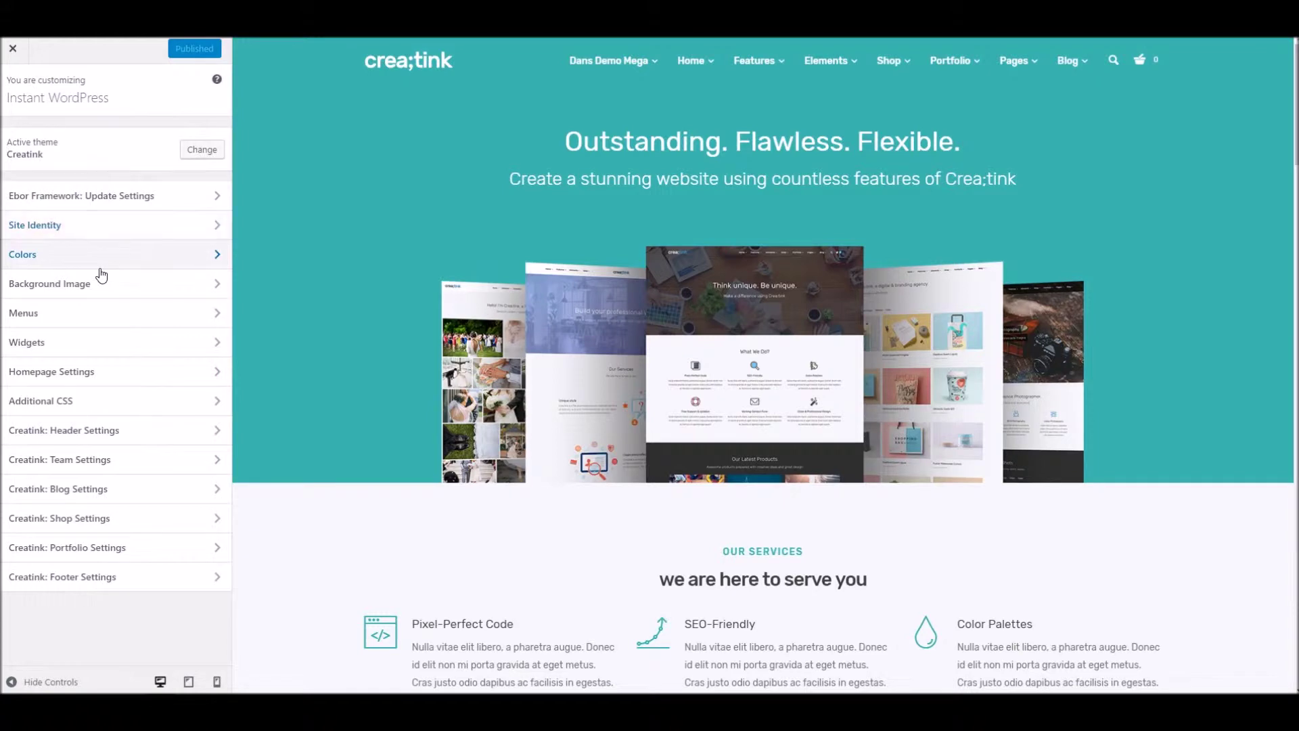
- Examine the Colors settings, from the text and background colours through to the category colours
{"action": "left_click", "coordinate": [96, 258]}
{"action": "scroll", "coordinate": [101, 439], "scroll_direction": "down", "scroll_amount": 4}
{"action": "scroll", "coordinate": [83, 508], "scroll_direction": "up", "scroll_amount": 4}
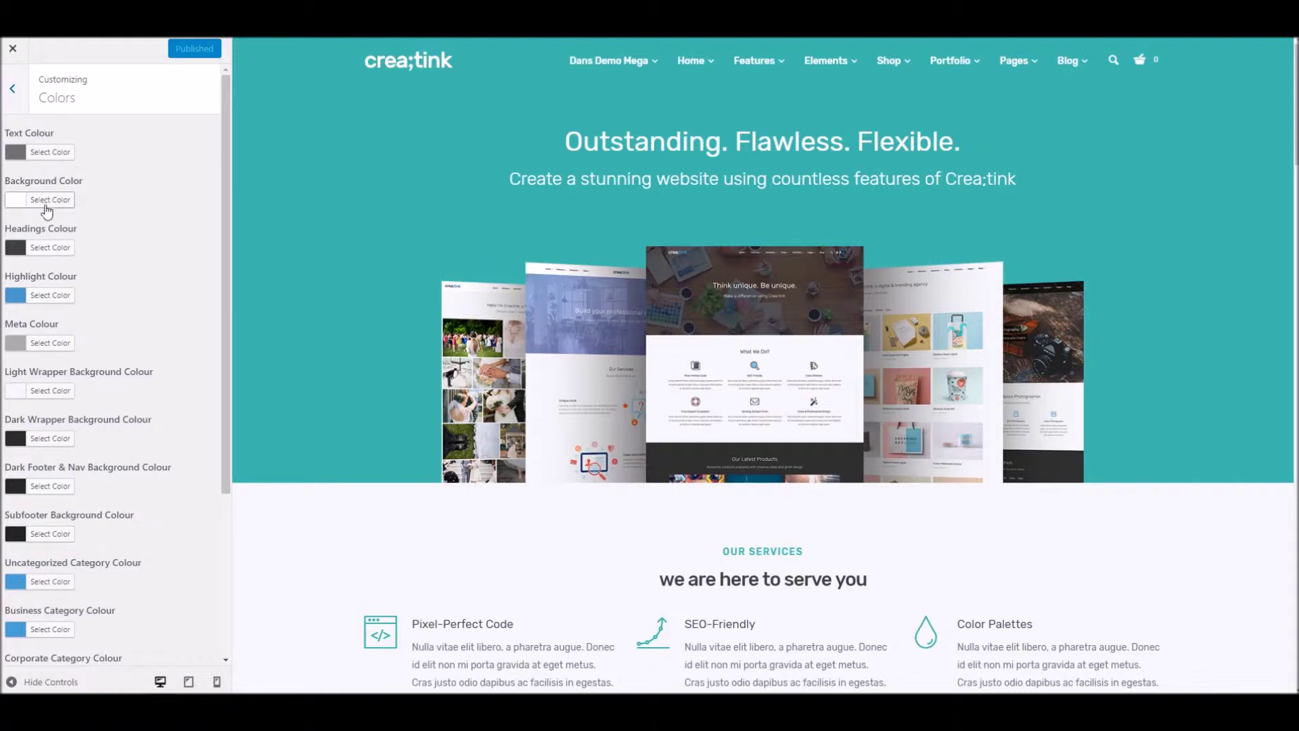
{"action": "scroll", "coordinate": [135, 383], "scroll_direction": "down", "scroll_amount": 2}
{"action": "scroll", "coordinate": [131, 389], "scroll_direction": "up", "scroll_amount": 1}
{"action": "scroll", "coordinate": [132, 389], "scroll_direction": "up", "scroll_amount": 1}
{"action": "scroll", "coordinate": [74, 433], "scroll_direction": "down", "scroll_amount": 3}
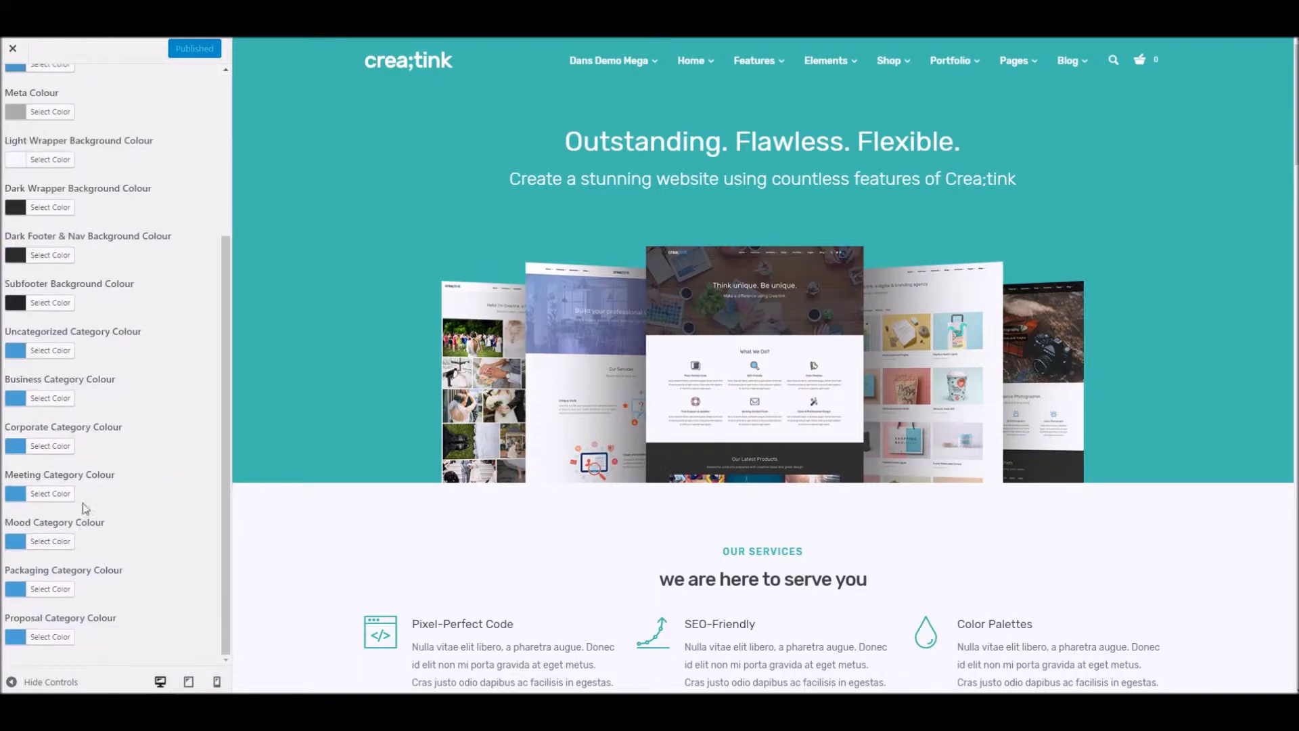
{"action": "scroll", "coordinate": [85, 460], "scroll_direction": "up", "scroll_amount": 3}
{"action": "left_click", "coordinate": [13, 88]}
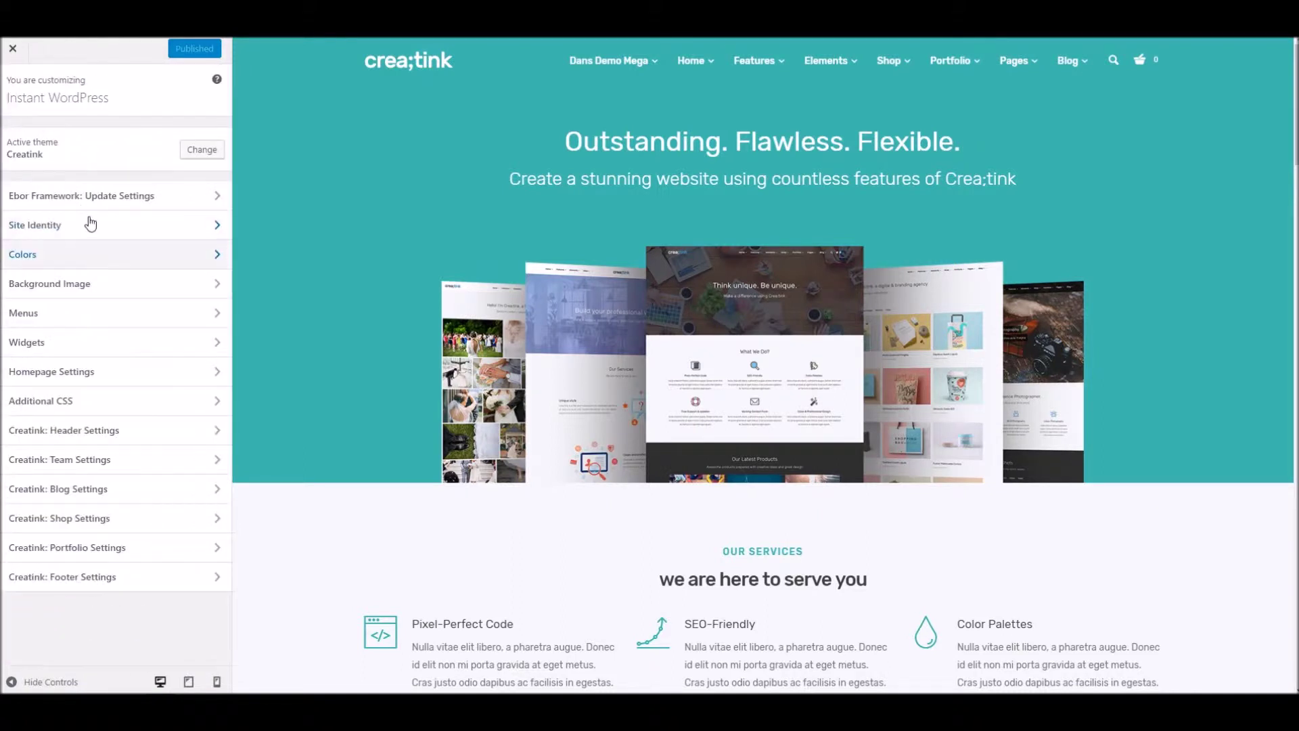
- Look over the Background Image settings and the list of menus in the customizer
{"action": "left_click", "coordinate": [75, 286]}
{"action": "left_click", "coordinate": [12, 89]}
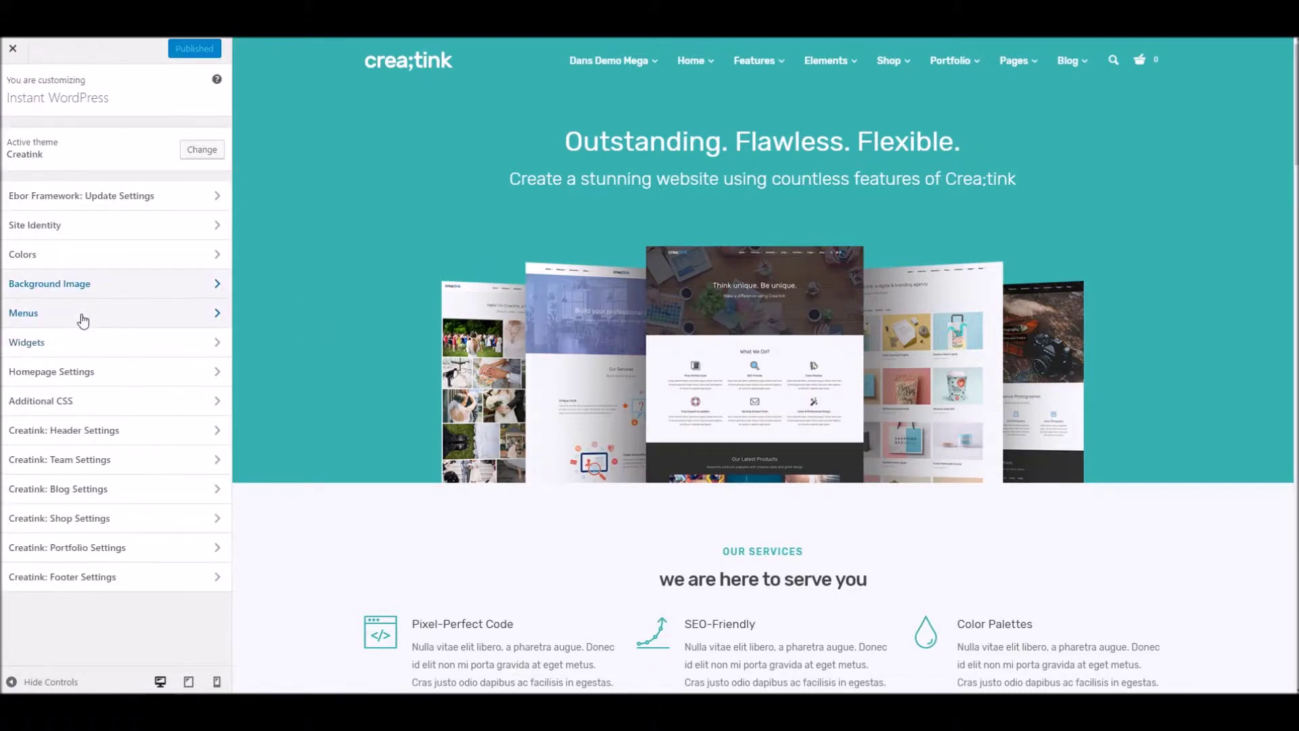
{"action": "left_click", "coordinate": [80, 318]}
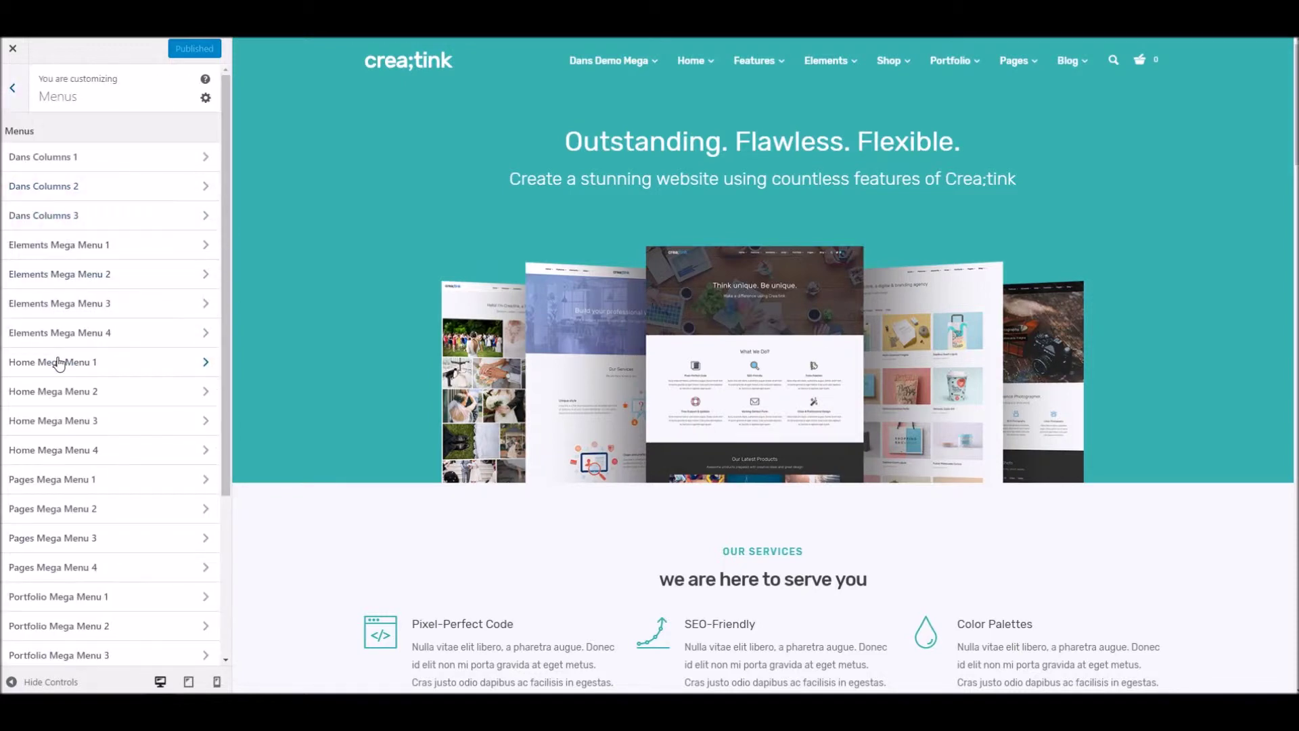
{"action": "scroll", "coordinate": [63, 421], "scroll_direction": "down", "scroll_amount": 3}
{"action": "scroll", "coordinate": [63, 421], "scroll_direction": "up", "scroll_amount": 5}
- Open the WordPress admin's Menus page alongside the customizer and review the Standard Navigation menu structure
{"action": "right_click", "coordinate": [13, 49]}
{"action": "key", "text": "Escape"}
{"action": "left_click", "coordinate": [14, 48]}
{"action": "right_click", "coordinate": [334, 39]}
{"action": "left_click", "coordinate": [377, 52]}
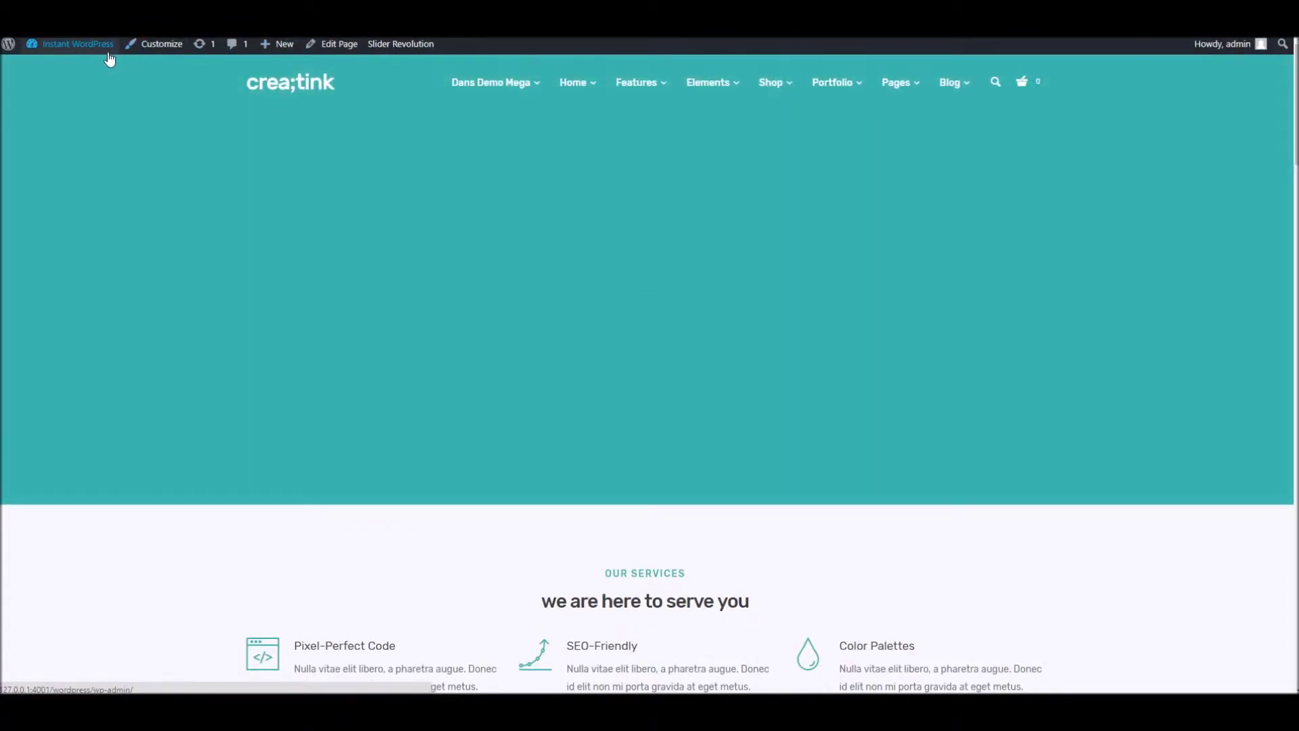
{"action": "mouse_move", "coordinate": [102, 46]}
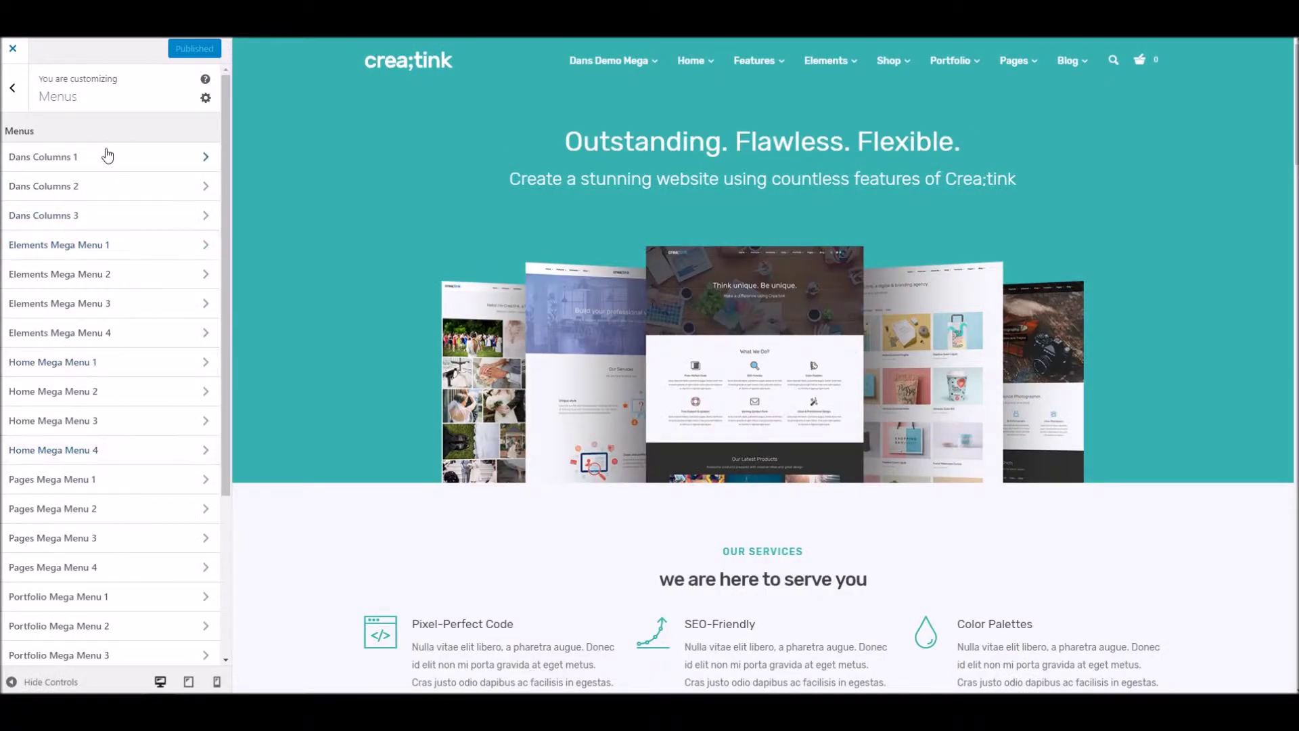
{"action": "right_click", "coordinate": [68, 450]}
{"action": "left_click", "coordinate": [191, 107]}
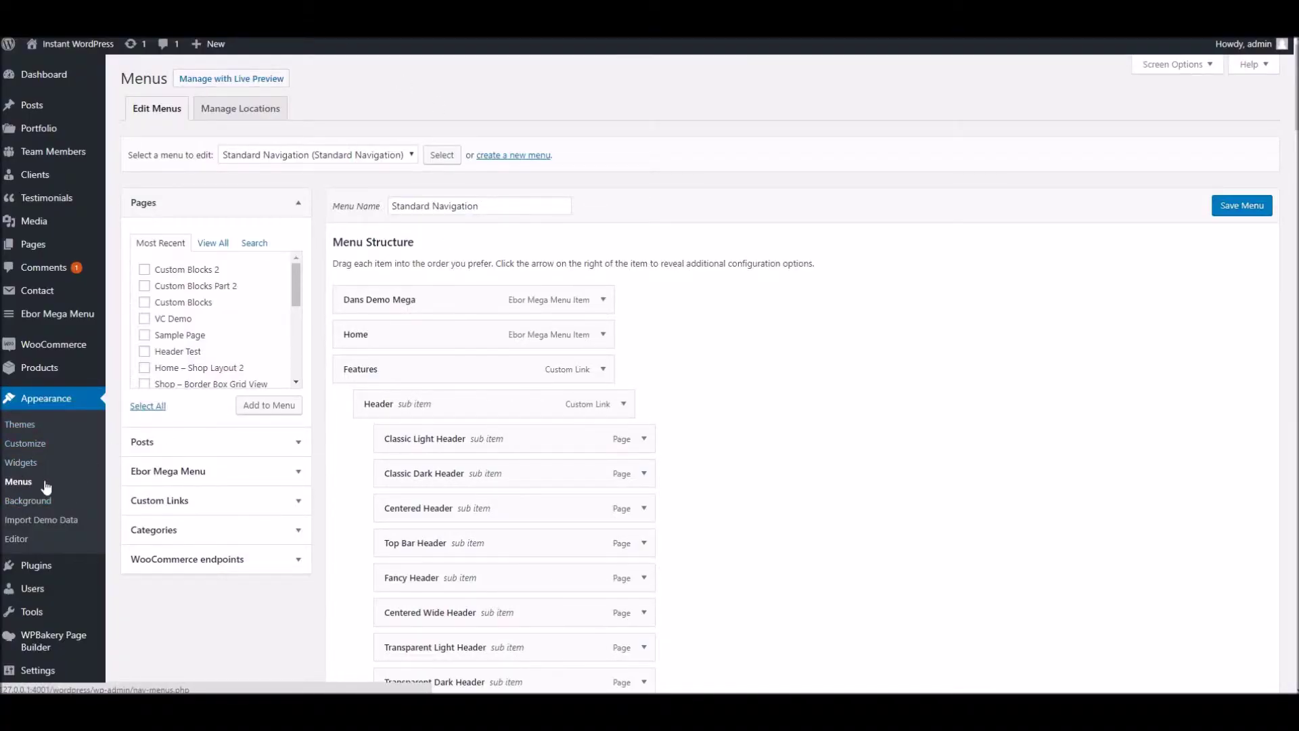
{"action": "scroll", "coordinate": [645, 343], "scroll_direction": "down", "scroll_amount": 10}
{"action": "scroll", "coordinate": [636, 319], "scroll_direction": "up", "scroll_amount": 5}
{"action": "scroll", "coordinate": [635, 320], "scroll_direction": "up", "scroll_amount": 6}
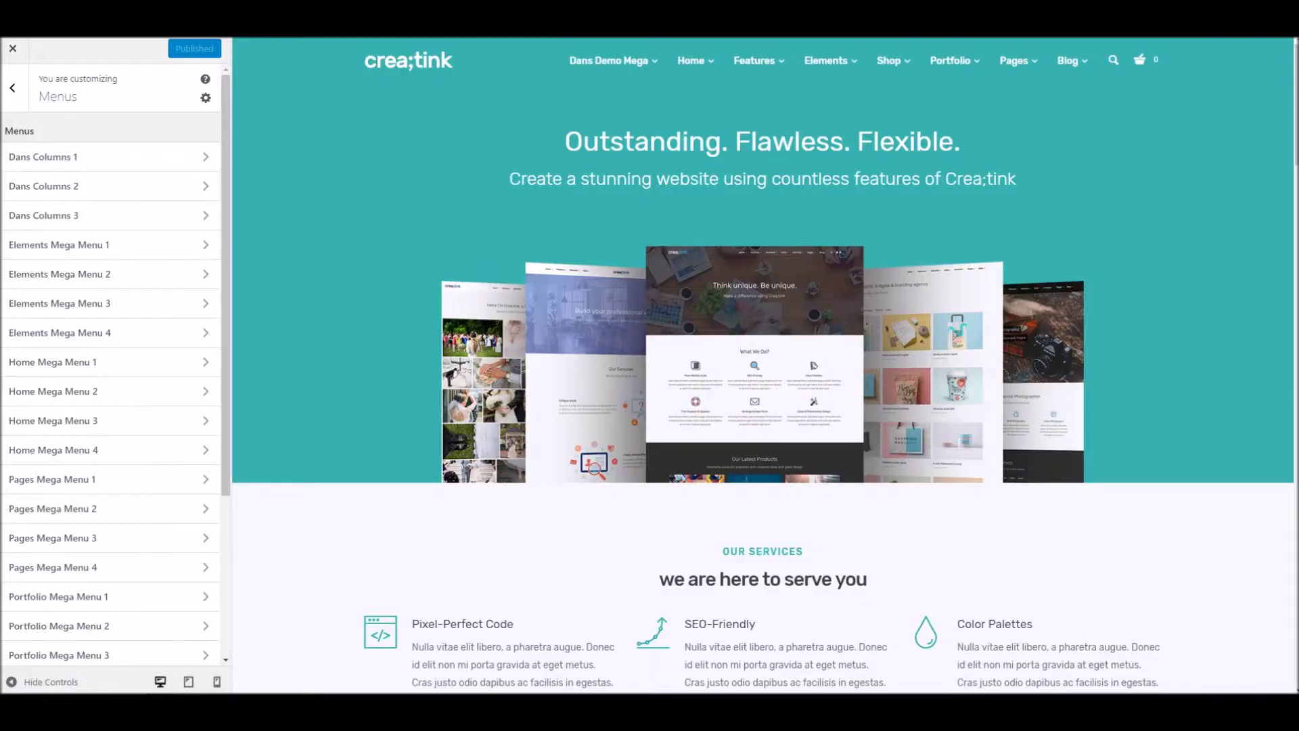
- Review the footer column widget areas in the customizer and open the Widgets page in the WordPress admin
{"action": "left_click", "coordinate": [23, 100]}
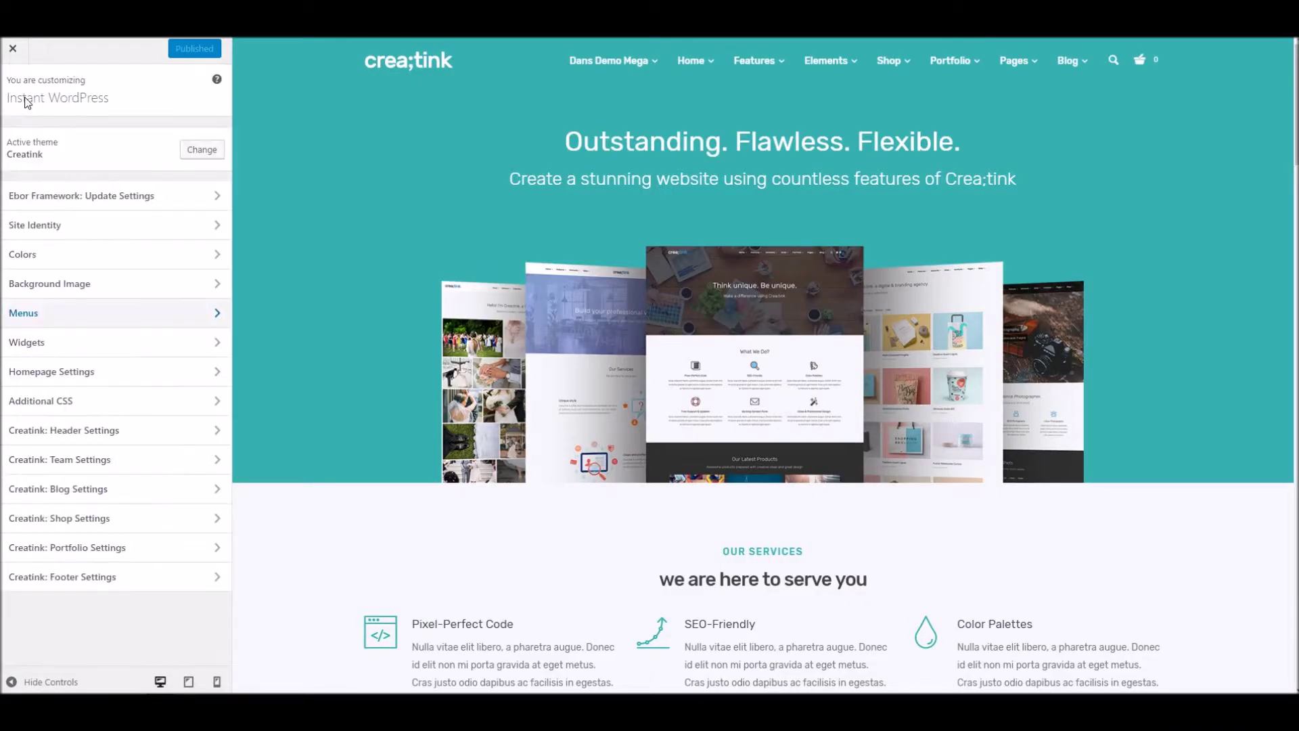
{"action": "left_click", "coordinate": [107, 353]}
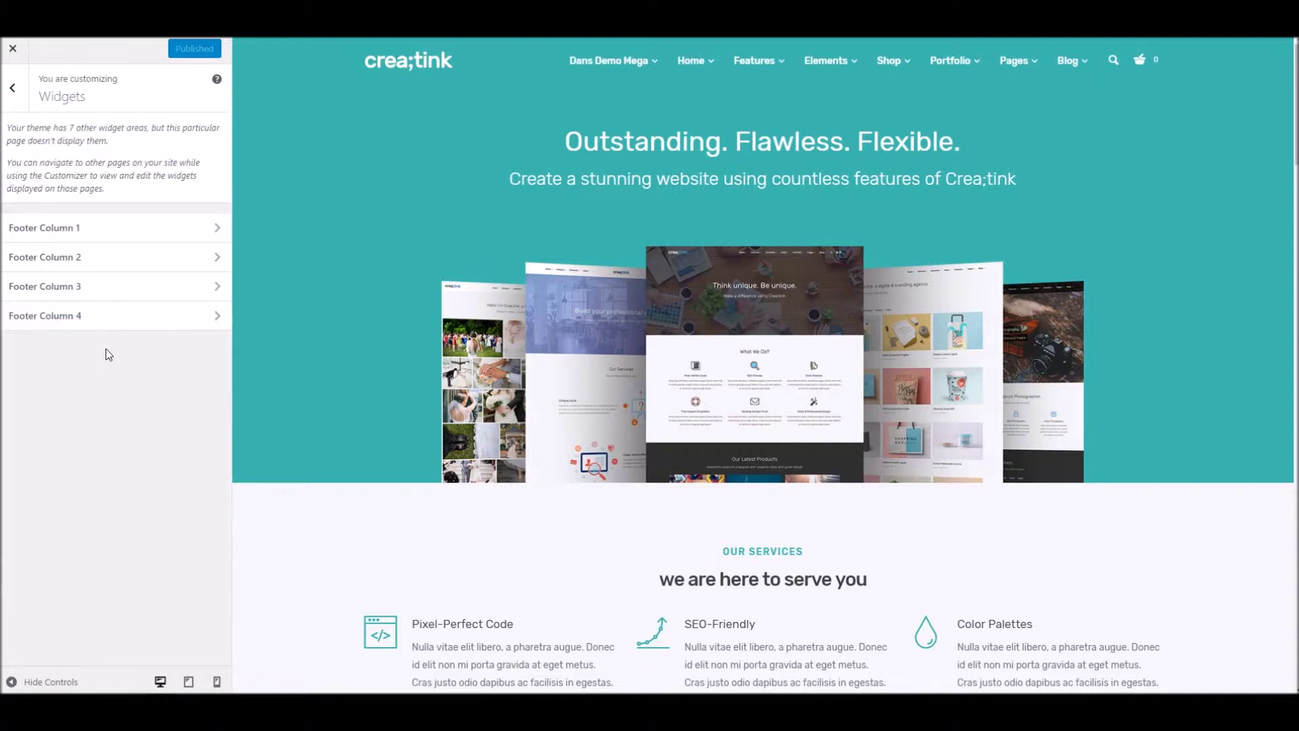
{"action": "left_click", "coordinate": [11, 91]}
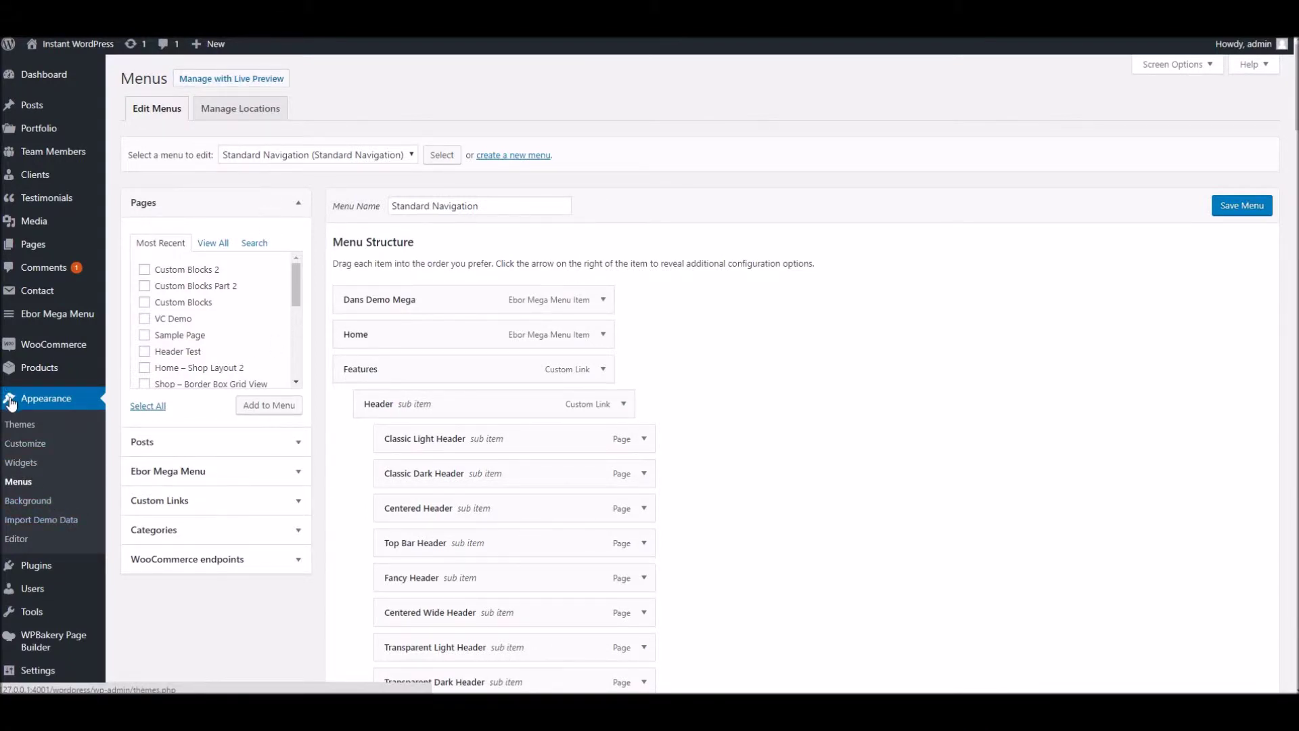
{"action": "left_click", "coordinate": [20, 463]}
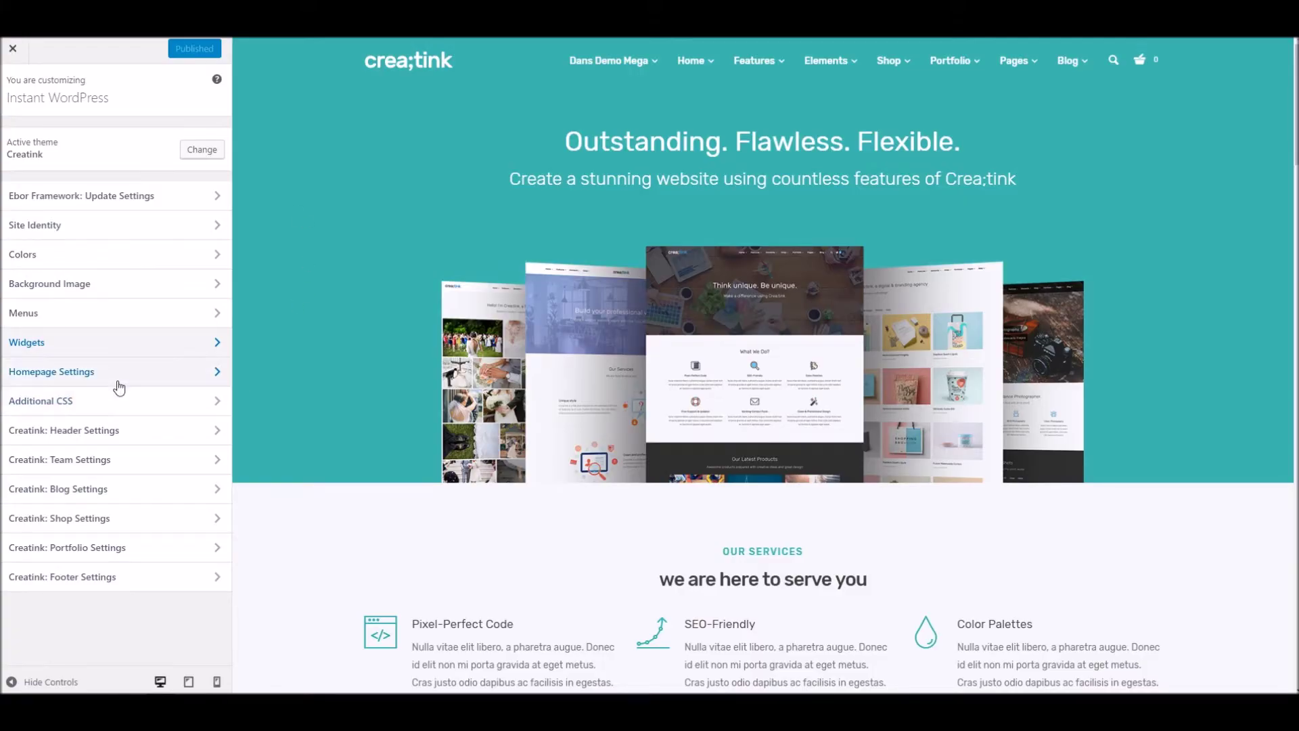
- Review the Homepage Settings, including the pages available as the static homepage
{"action": "left_click", "coordinate": [118, 371]}
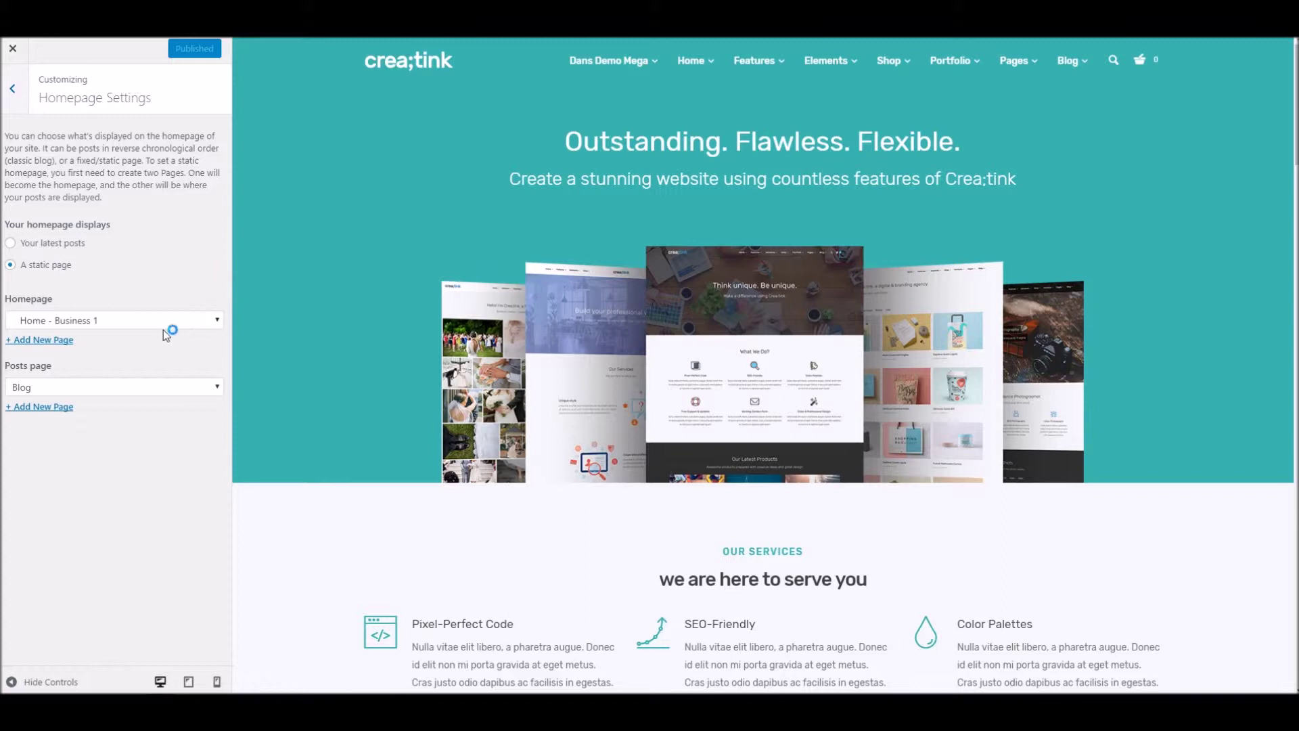
{"action": "left_click", "coordinate": [123, 323]}
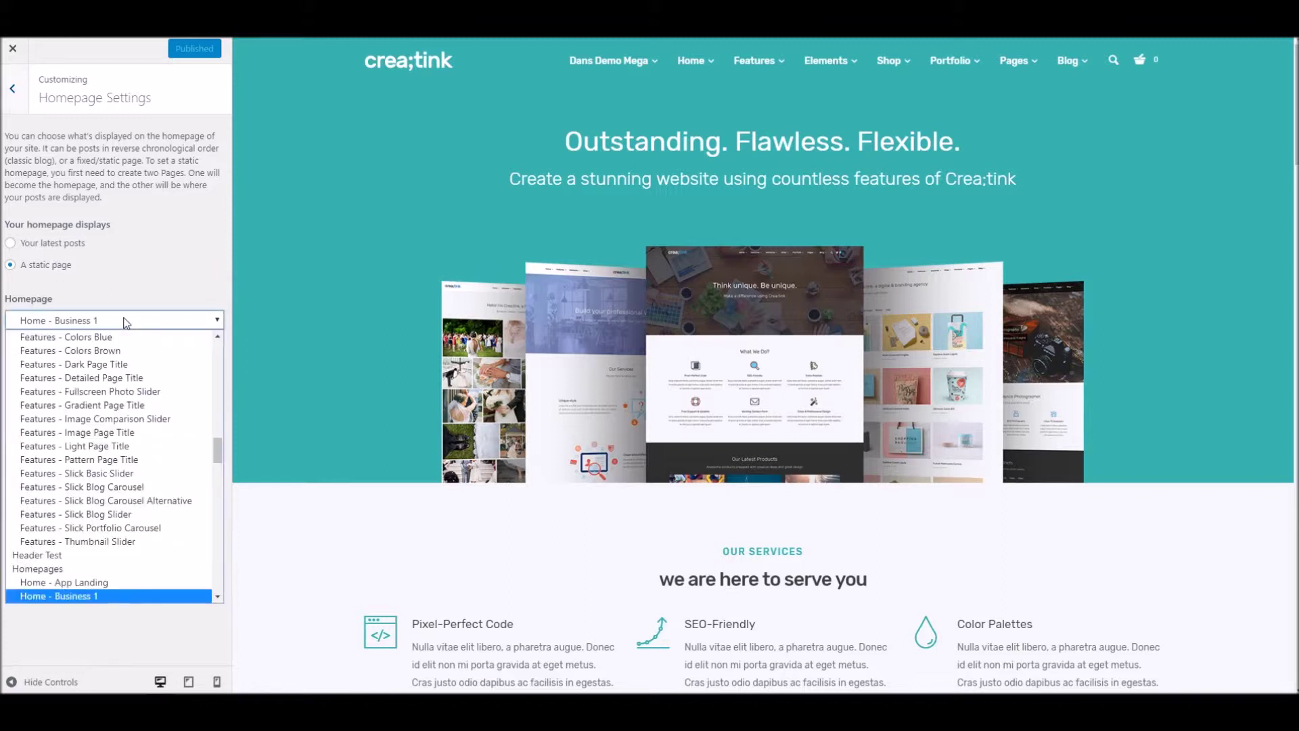
{"action": "left_click", "coordinate": [91, 277]}
{"action": "left_click", "coordinate": [12, 89]}
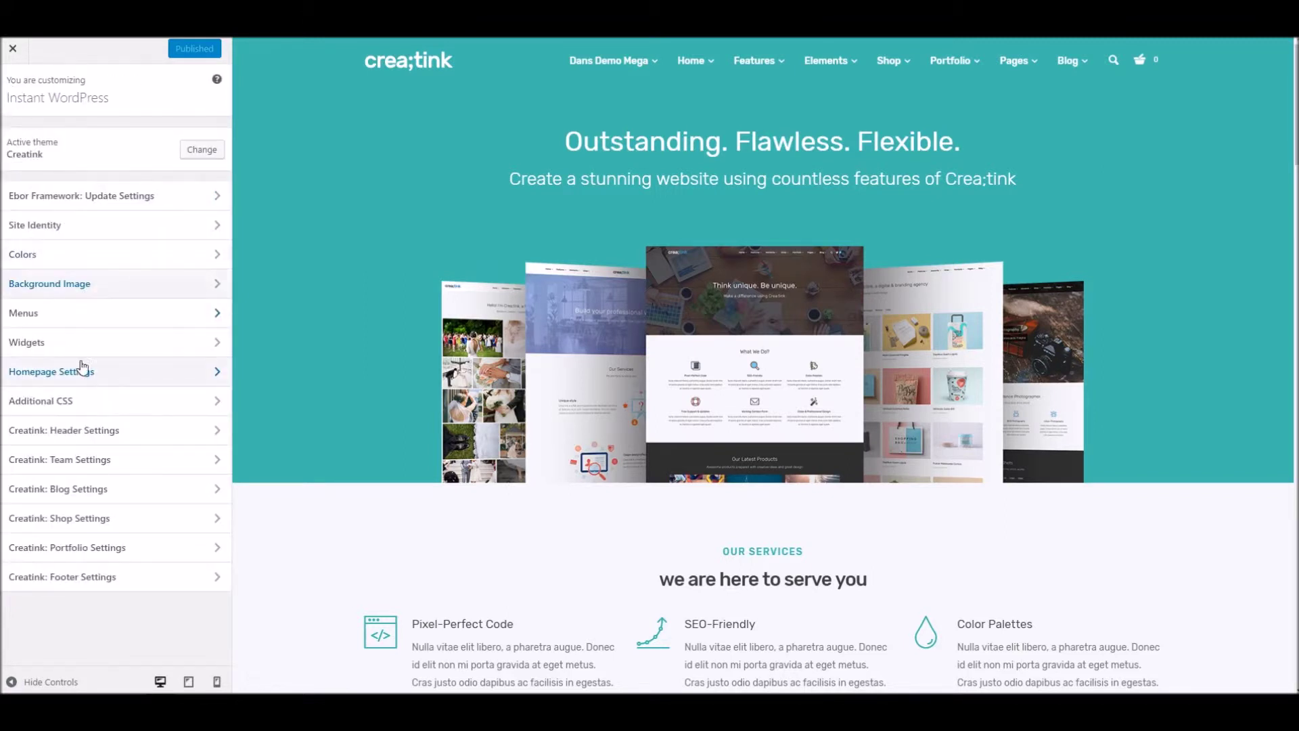
- Look over the Additional CSS section and its code editor
{"action": "left_click", "coordinate": [80, 402]}
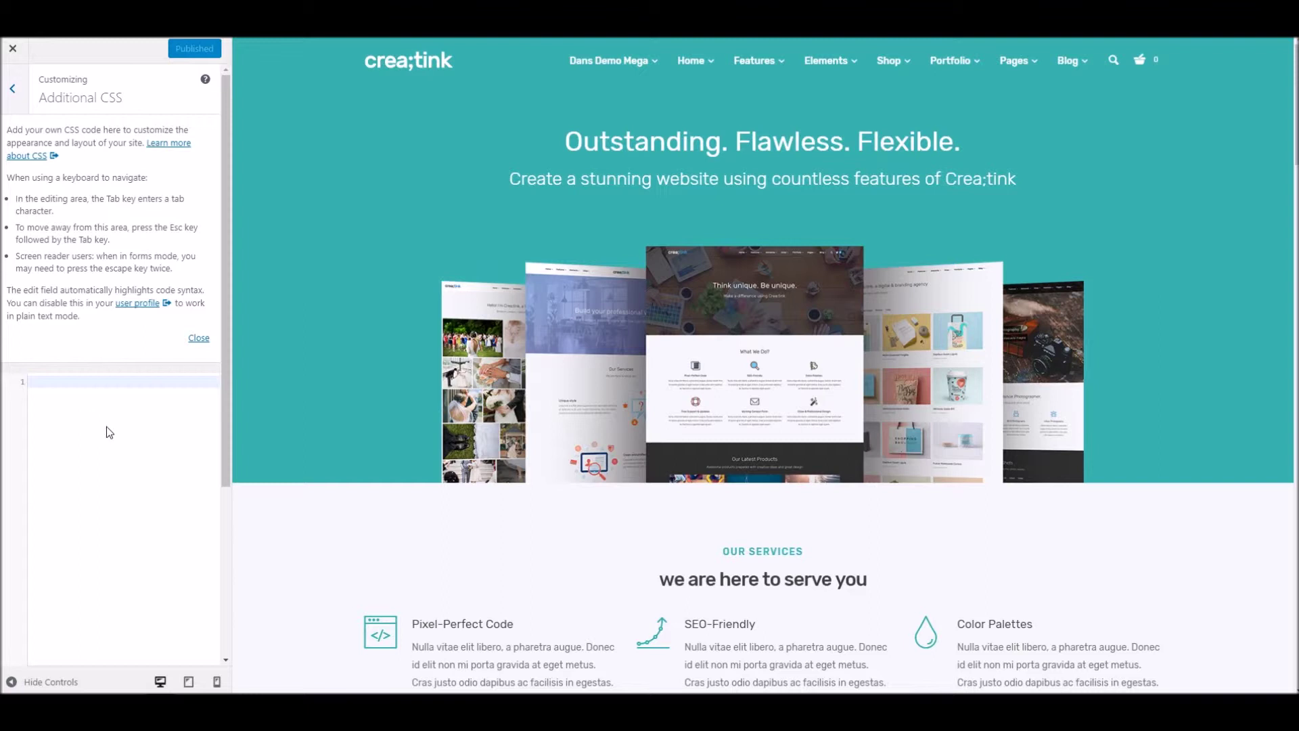
{"action": "scroll", "coordinate": [107, 423], "scroll_direction": "down", "scroll_amount": 3}
{"action": "scroll", "coordinate": [106, 420], "scroll_direction": "up", "scroll_amount": 3}
{"action": "left_click", "coordinate": [13, 88]}
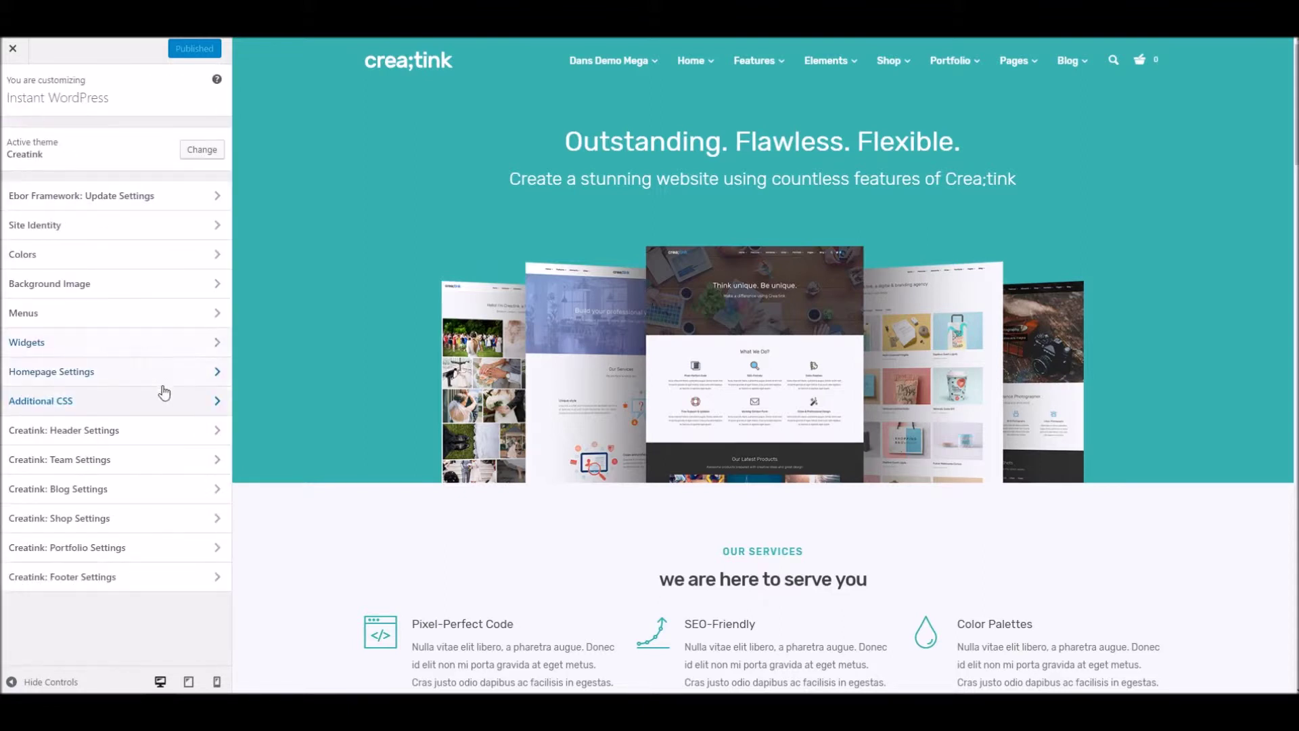
- Review the standard, retina and light logo images in the Creatink header's Logo Settings
{"action": "left_click", "coordinate": [167, 443]}
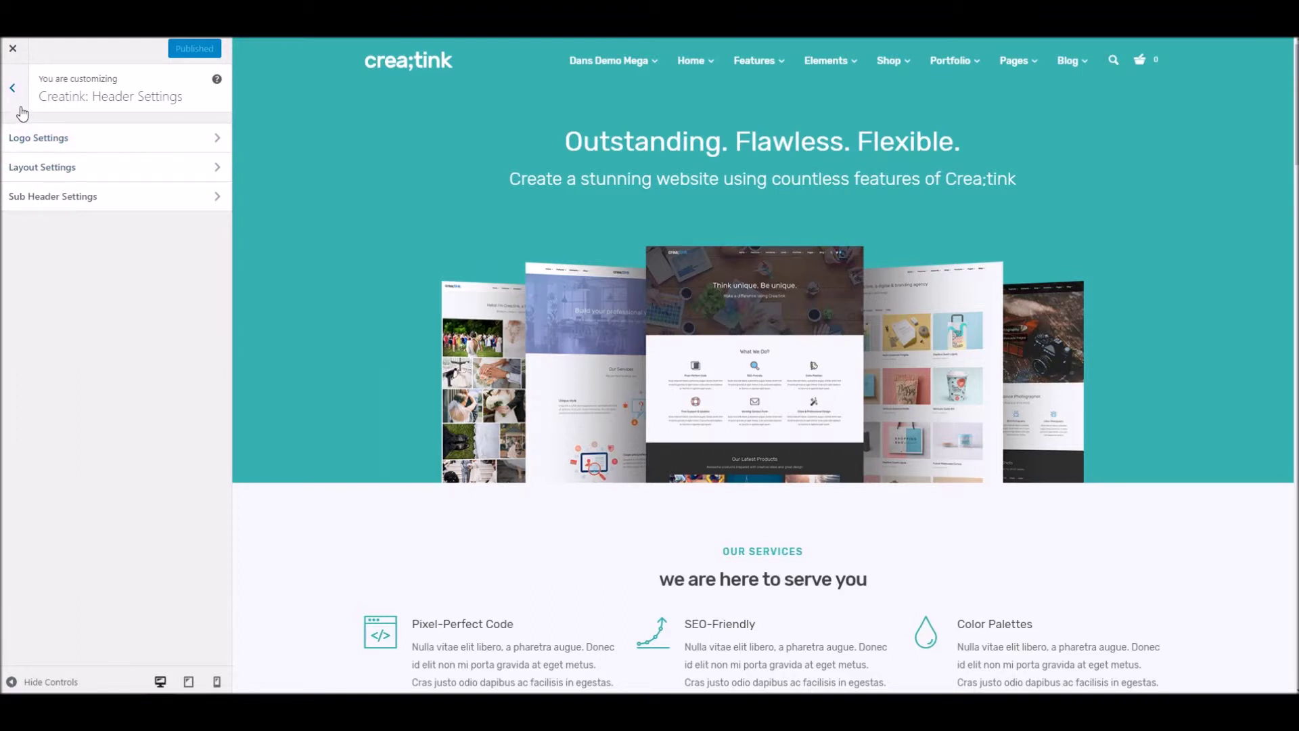
{"action": "left_click", "coordinate": [60, 138]}
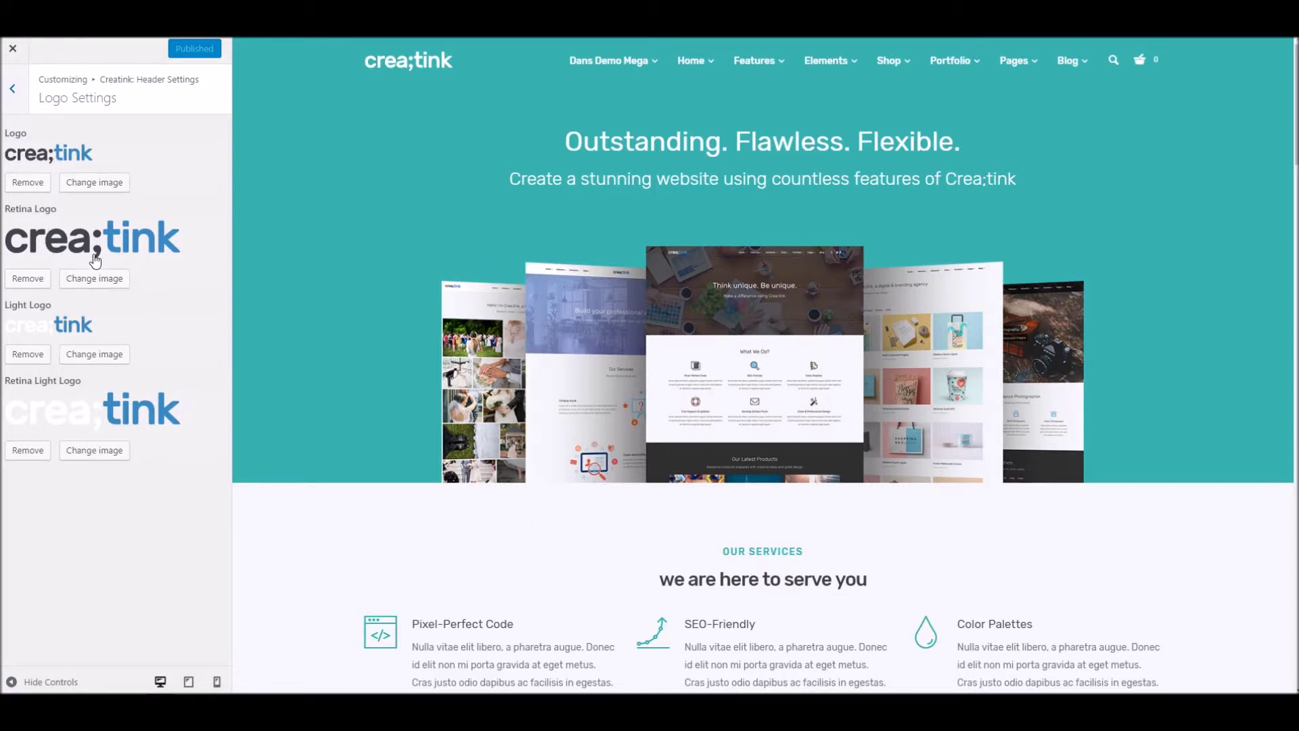
{"action": "left_click", "coordinate": [12, 89]}
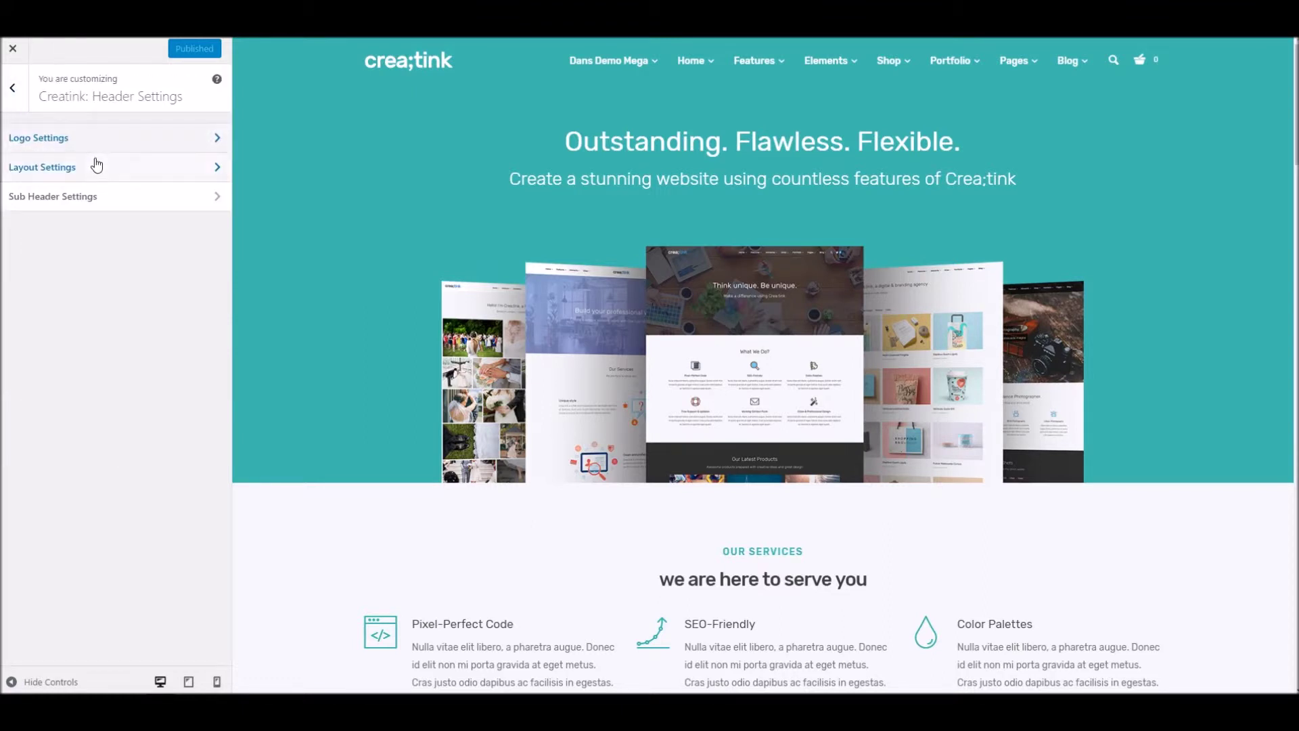
- Examine the header Layout Settings, including the available global header layouts and the search and cart icon options
{"action": "left_click", "coordinate": [97, 167]}
{"action": "left_click", "coordinate": [81, 222]}
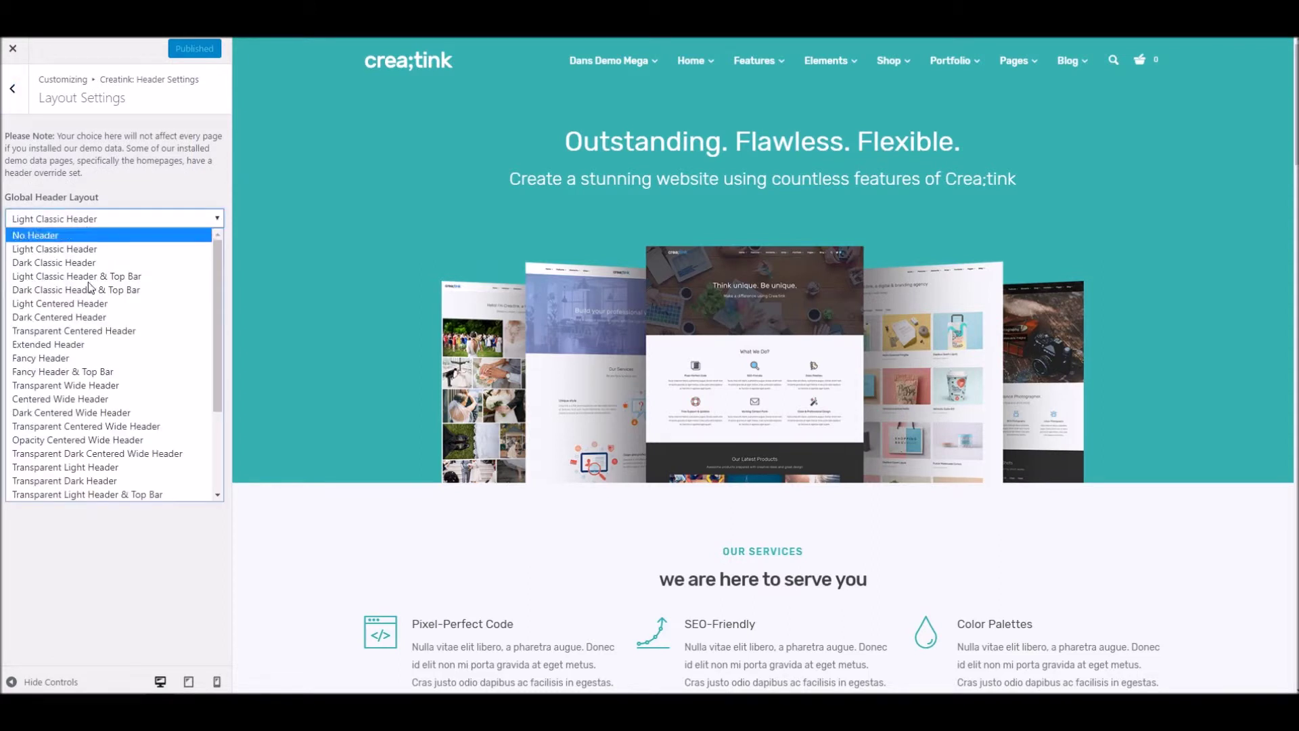
{"action": "scroll", "coordinate": [97, 304], "scroll_direction": "down", "scroll_amount": 5}
{"action": "scroll", "coordinate": [97, 304], "scroll_direction": "down", "scroll_amount": 1}
{"action": "scroll", "coordinate": [95, 359], "scroll_direction": "up", "scroll_amount": 5}
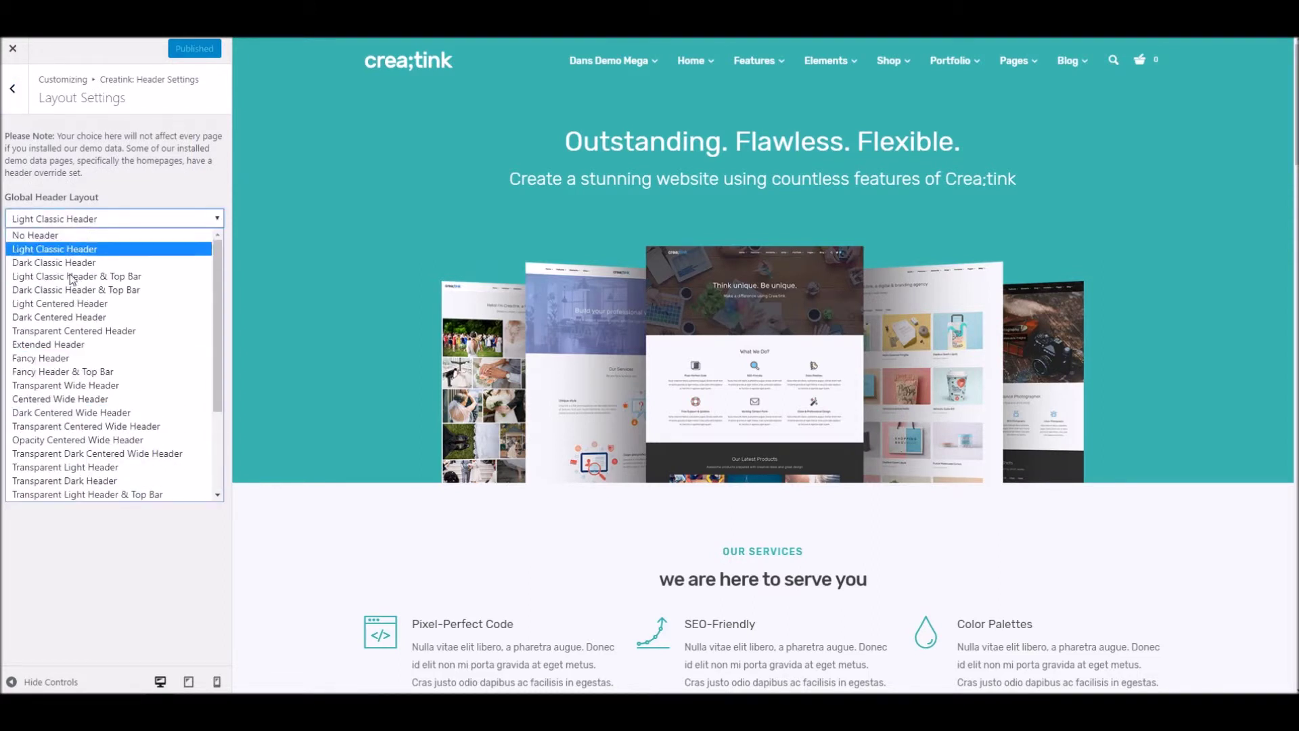
{"action": "left_click", "coordinate": [95, 153]}
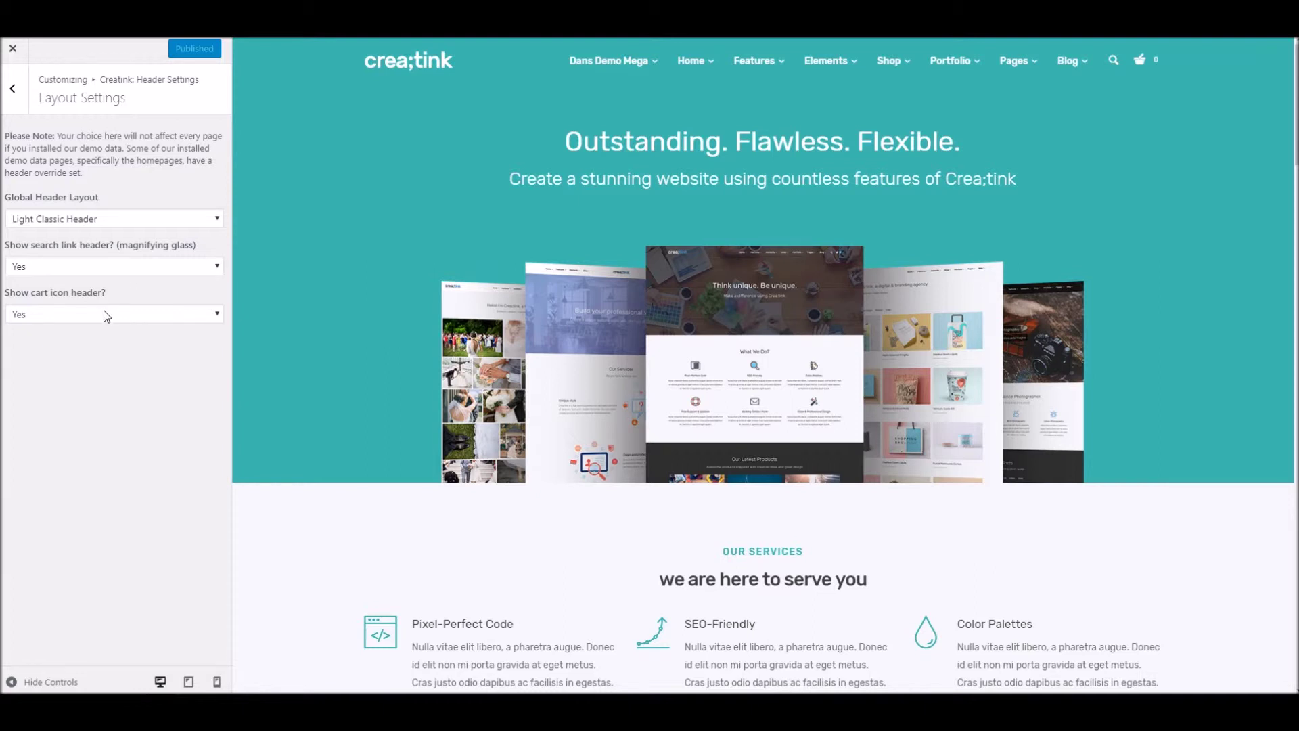
{"action": "left_click", "coordinate": [16, 100]}
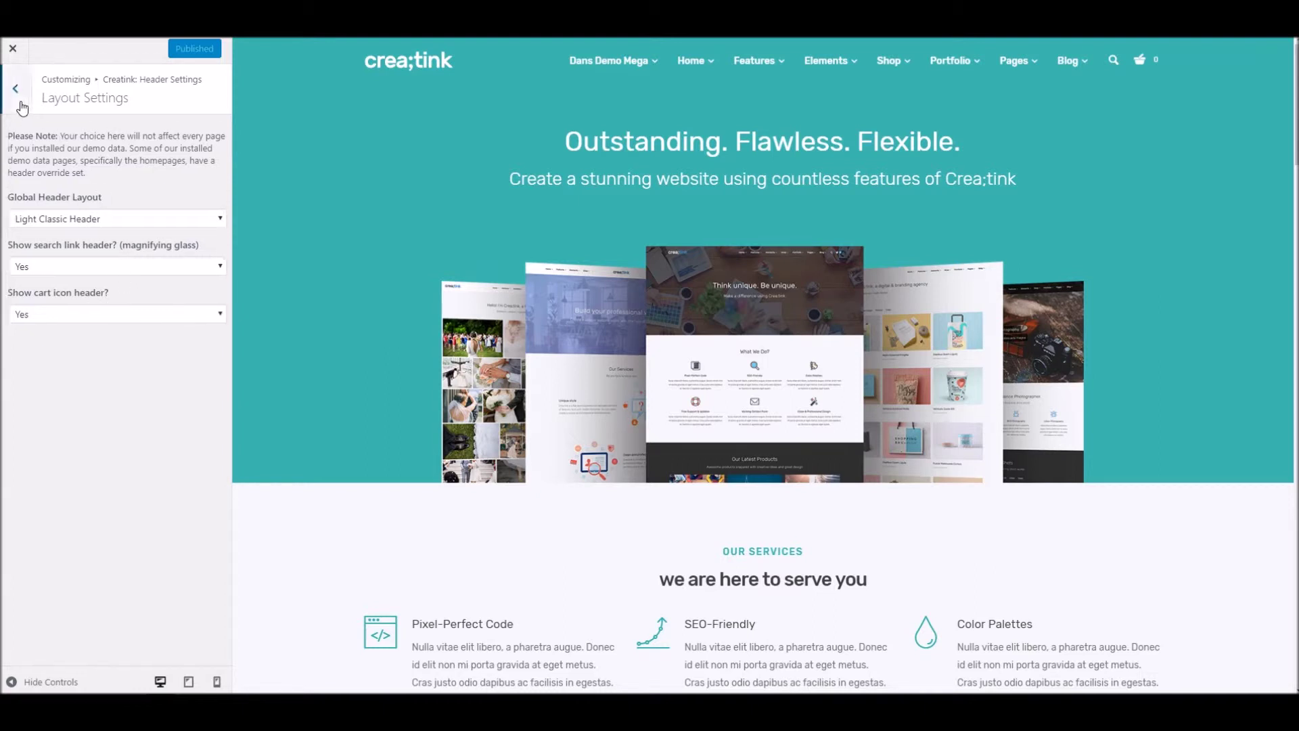
- Review the Sub Header Settings for the contact details and social icons
{"action": "left_click", "coordinate": [45, 198]}
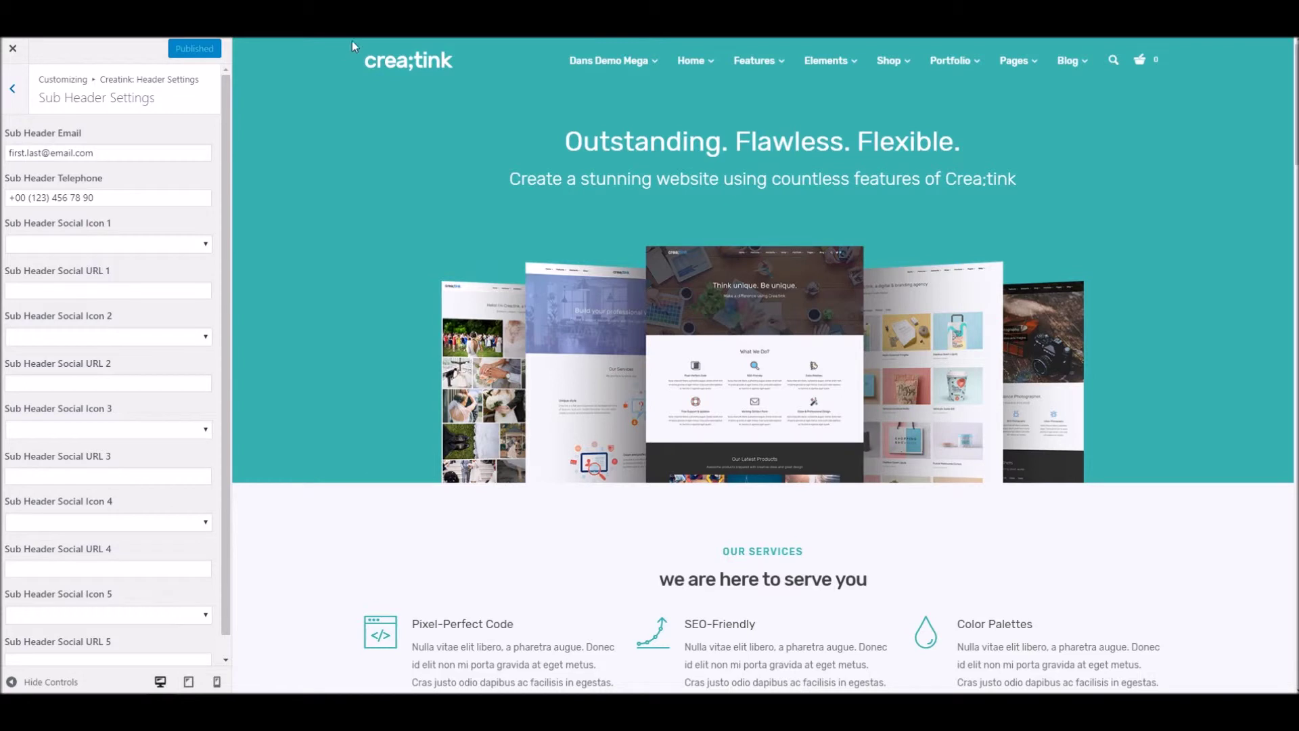
{"action": "left_click", "coordinate": [11, 94]}
{"action": "left_click", "coordinate": [11, 93]}
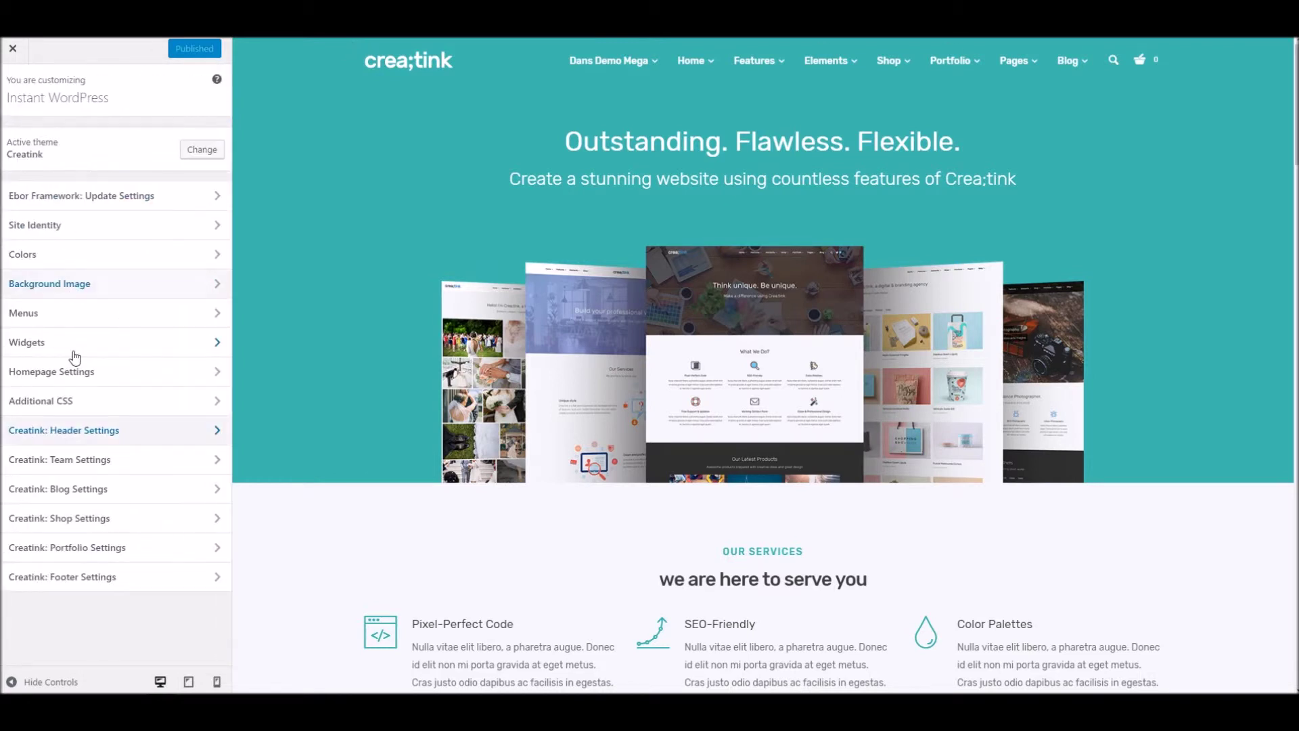
- Open the Team Options in the Creatink team settings to view the team title and subtitle
{"action": "left_click", "coordinate": [122, 464]}
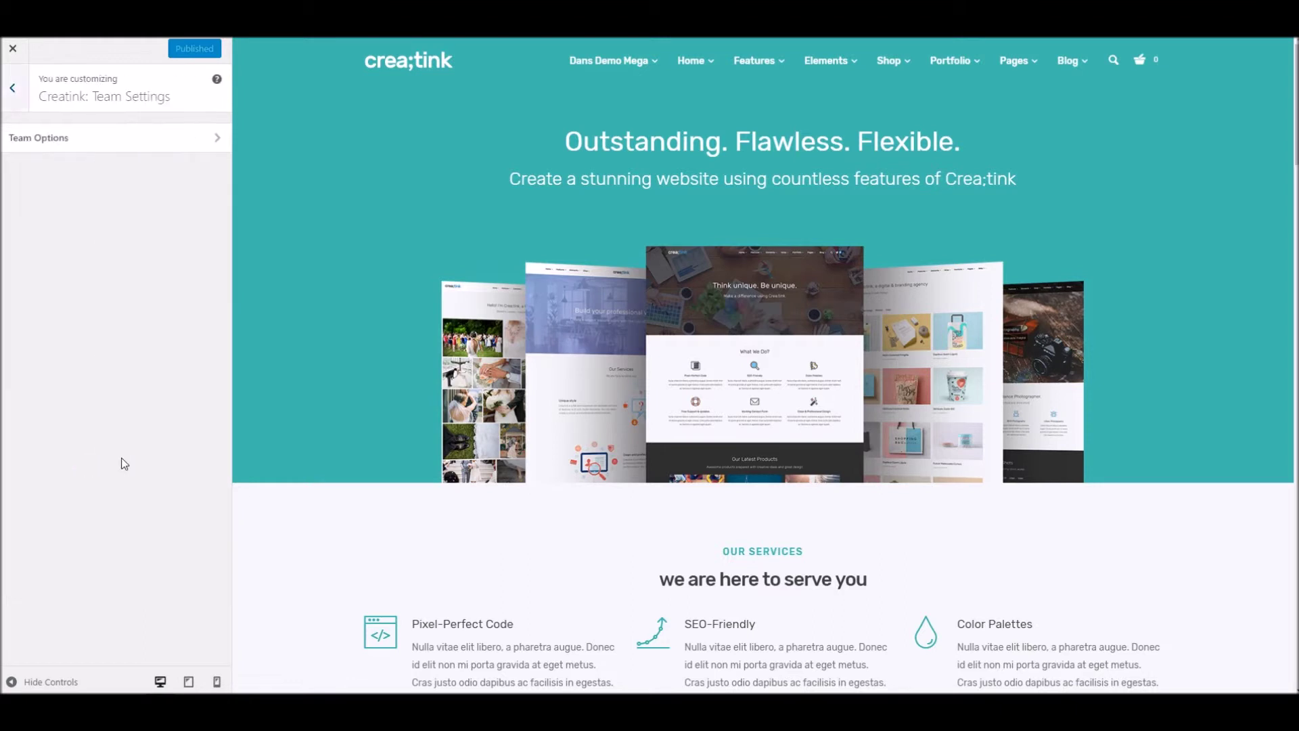
{"action": "left_click", "coordinate": [21, 130]}
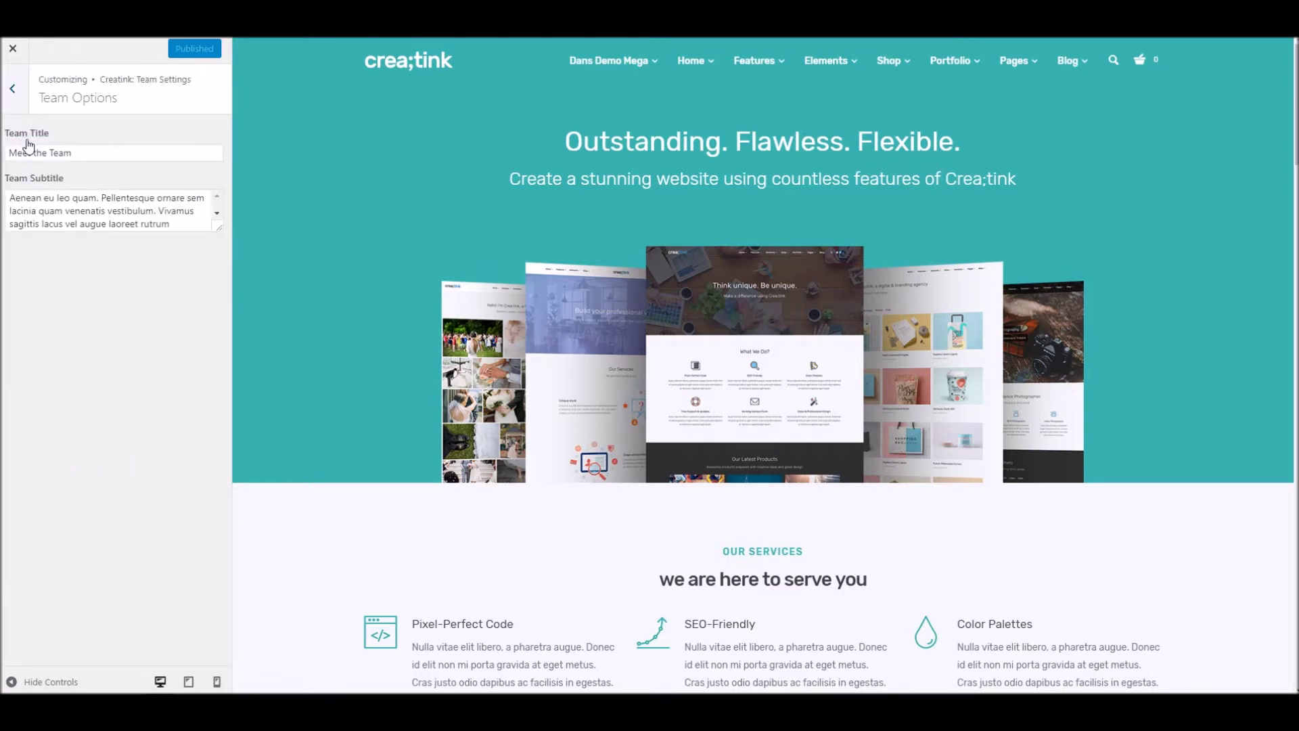
- Review the Blog Archives Layout options in the Creatink blog settings
{"action": "left_click", "coordinate": [10, 85]}
{"action": "left_click", "coordinate": [10, 86]}
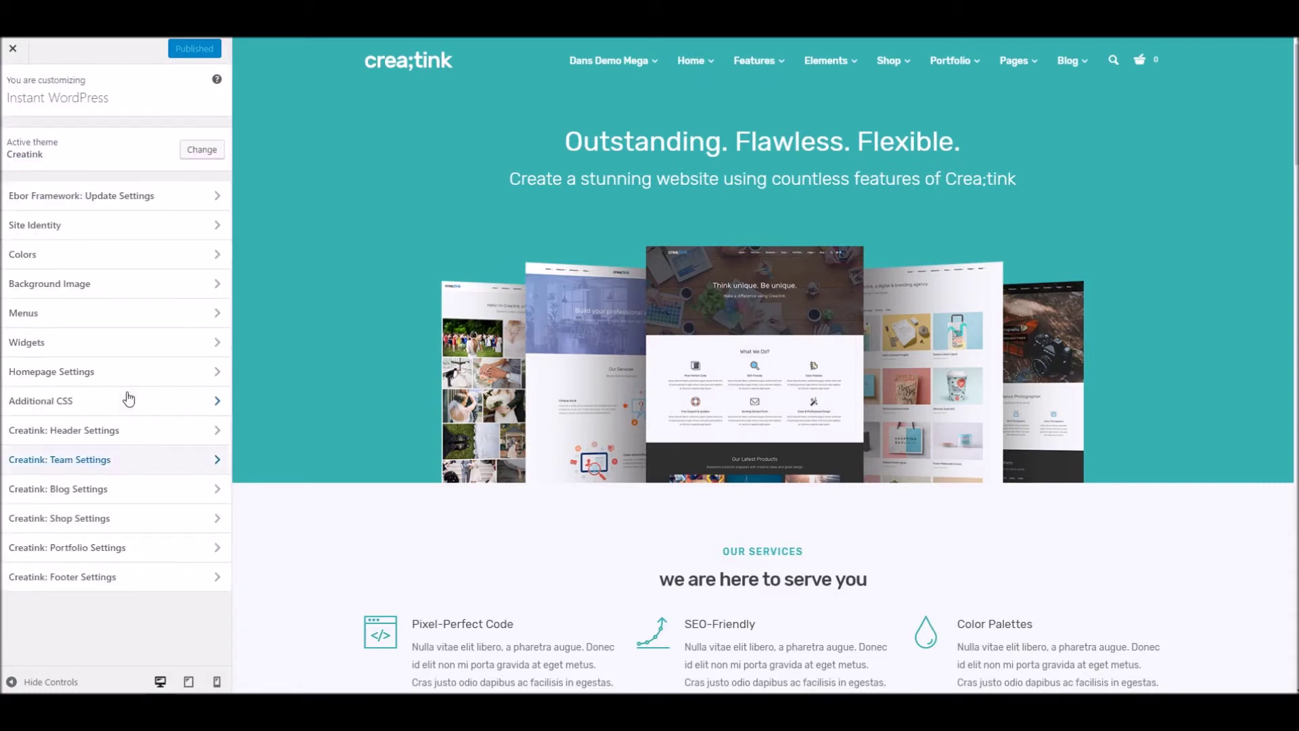
{"action": "left_click", "coordinate": [112, 490]}
{"action": "left_click", "coordinate": [37, 149]}
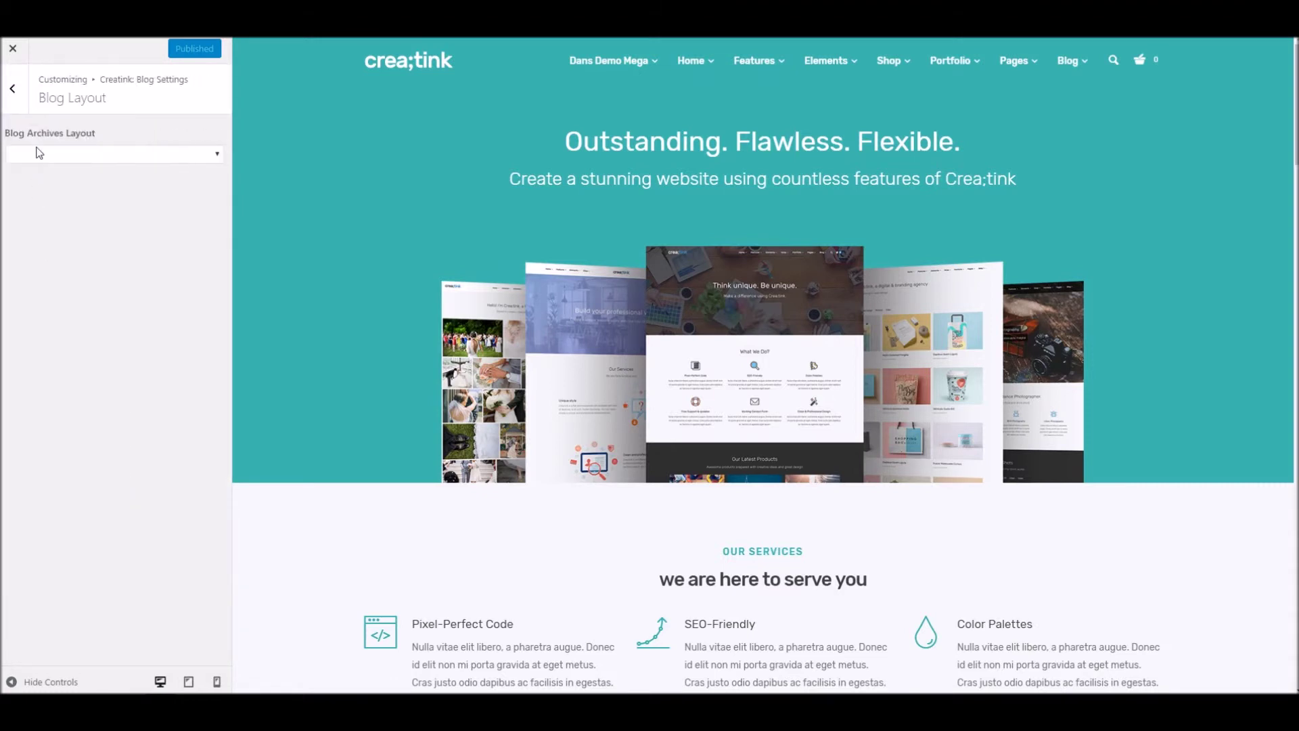
{"action": "left_click", "coordinate": [39, 154]}
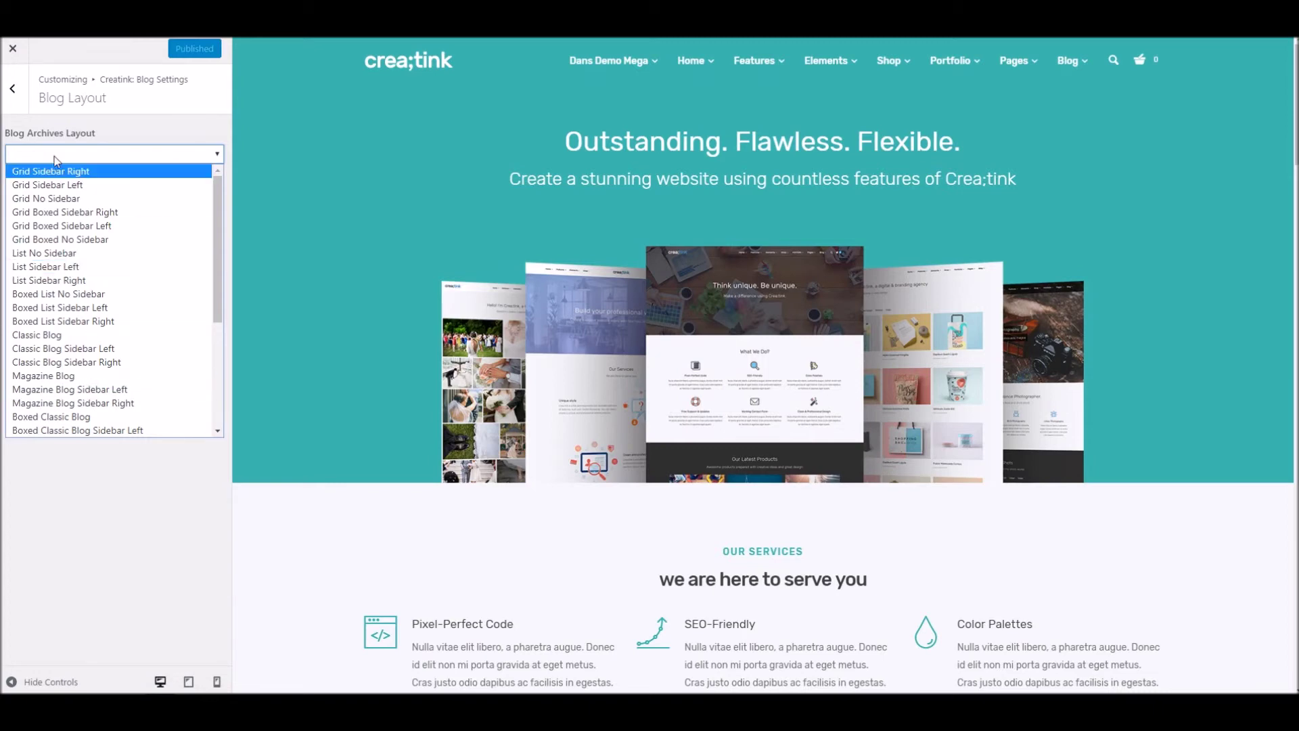
{"action": "left_click", "coordinate": [24, 93]}
{"action": "left_click", "coordinate": [23, 93]}
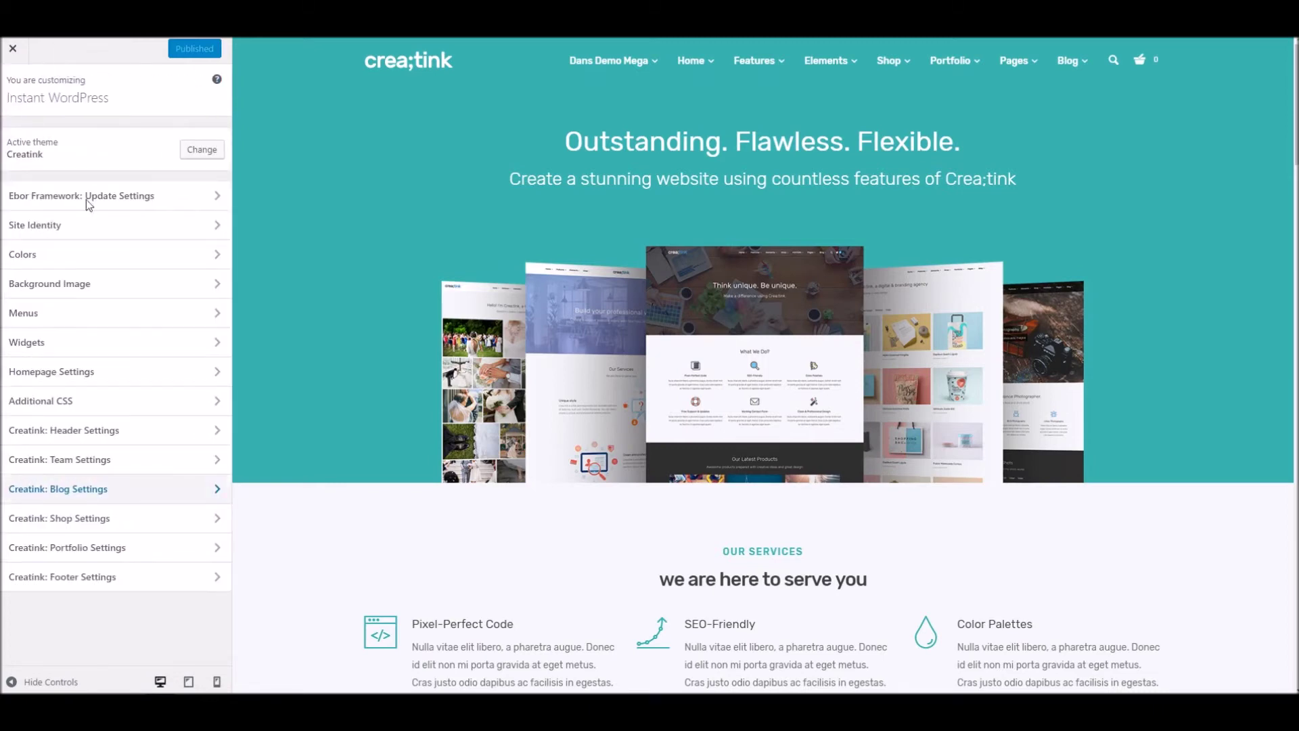
- Review the Shop Archives Layout options in the Creatink shop settings
{"action": "left_click", "coordinate": [177, 518]}
{"action": "left_click", "coordinate": [92, 145]}
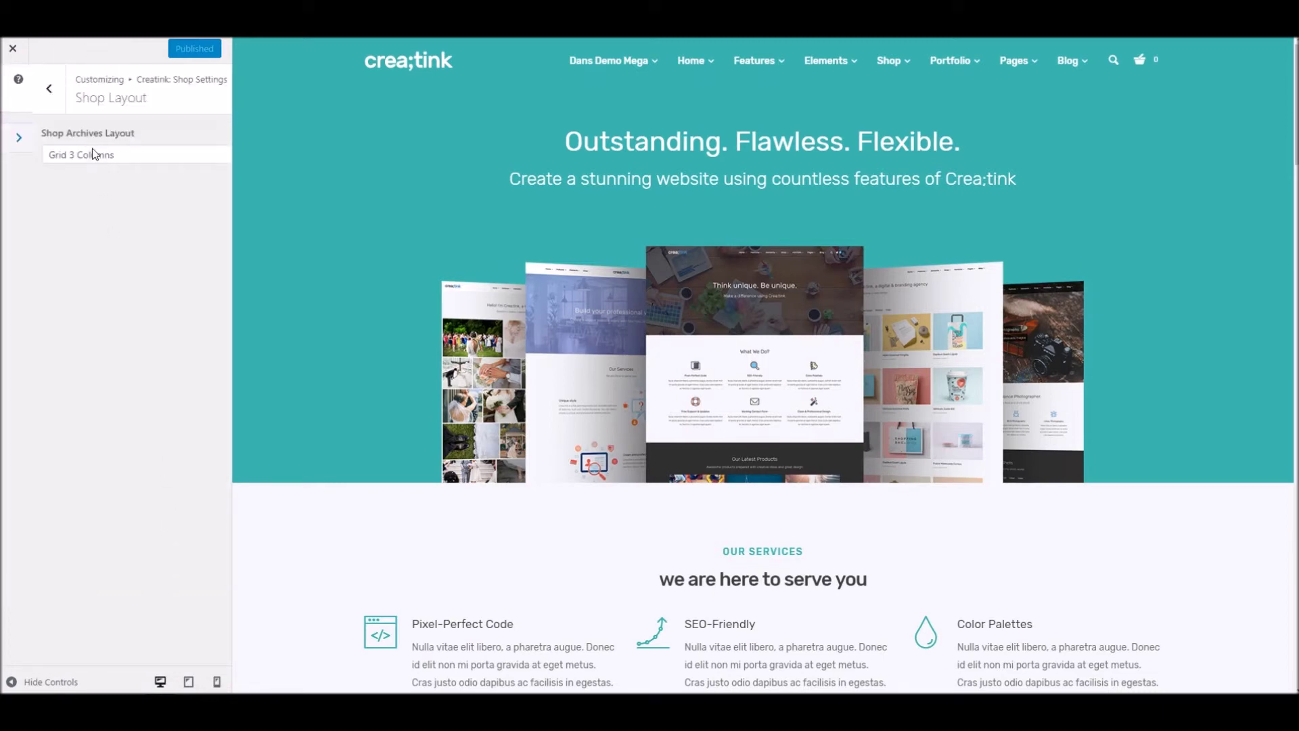
{"action": "left_click", "coordinate": [82, 157]}
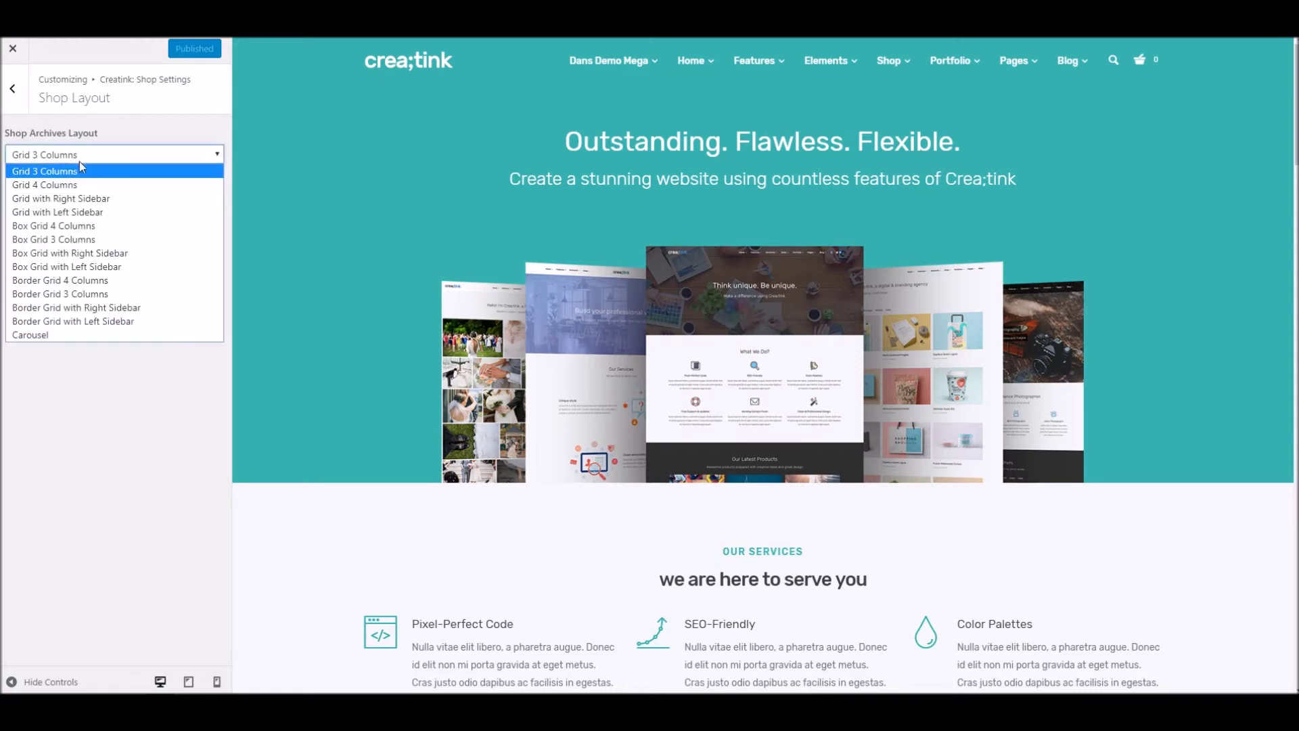
{"action": "left_click", "coordinate": [14, 92]}
{"action": "left_click", "coordinate": [14, 92]}
{"action": "left_click", "coordinate": [14, 92]}
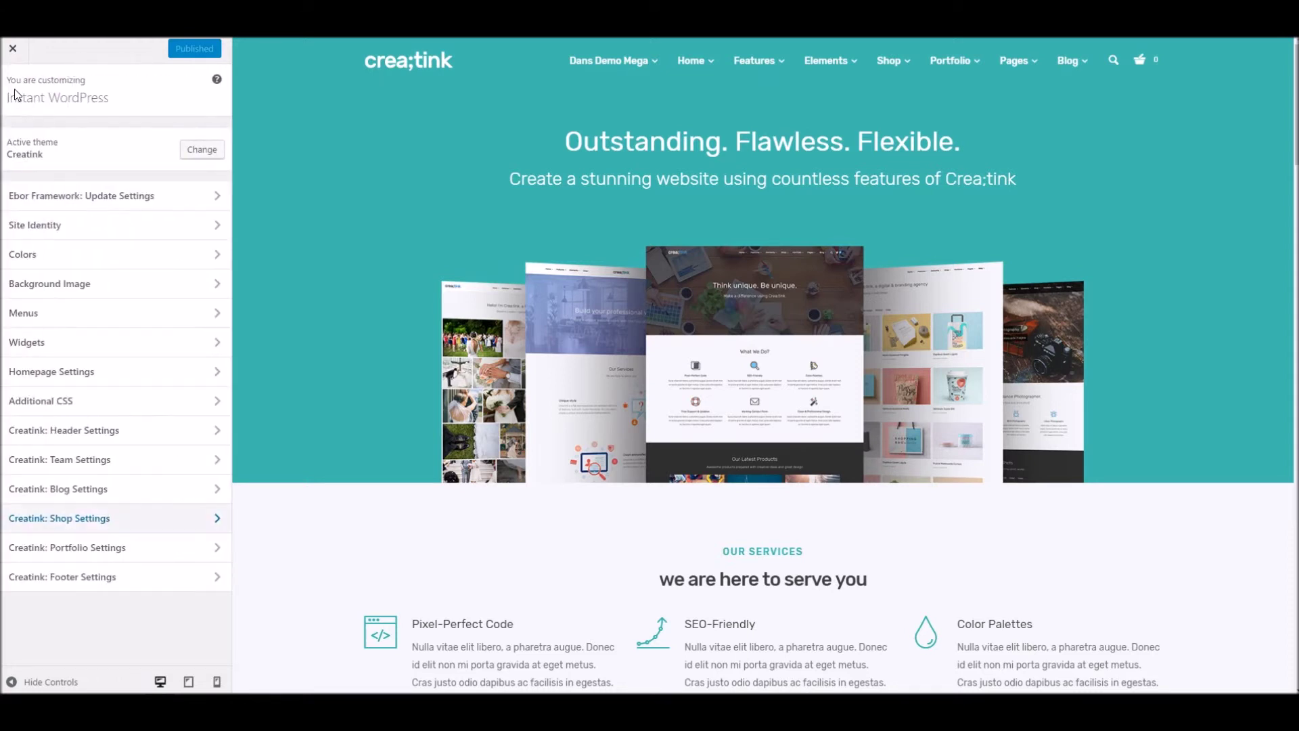
- Review the Creatink portfolio's archive settings and single post settings, including the layout, related items and post navigation options
{"action": "left_click", "coordinate": [178, 549]}
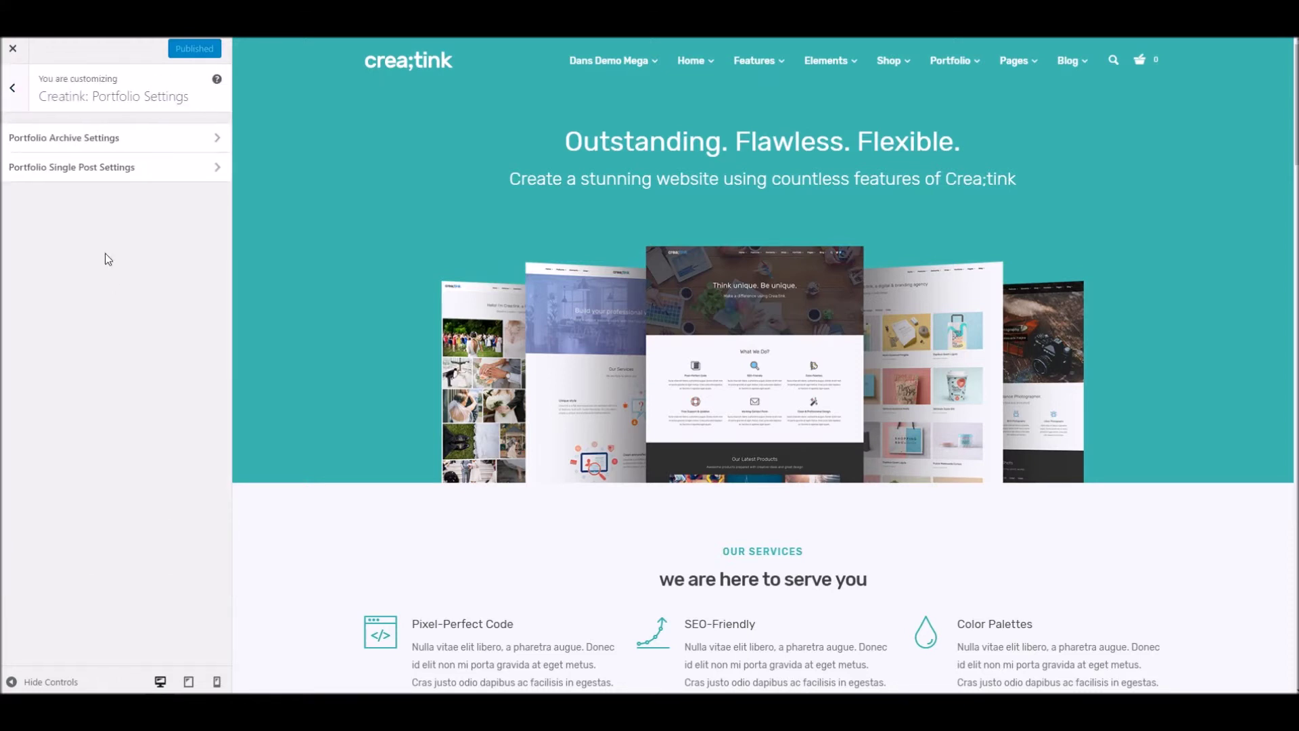
{"action": "left_click", "coordinate": [82, 146]}
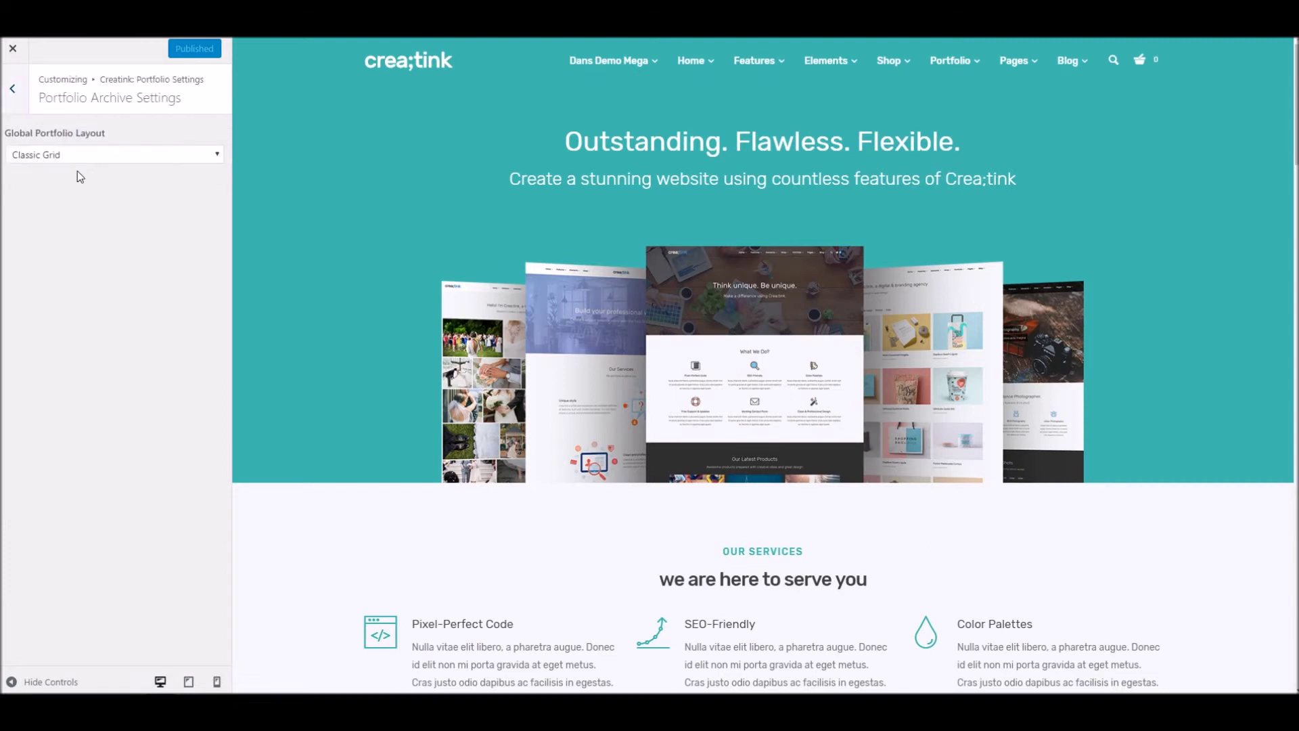
{"action": "left_click", "coordinate": [24, 102]}
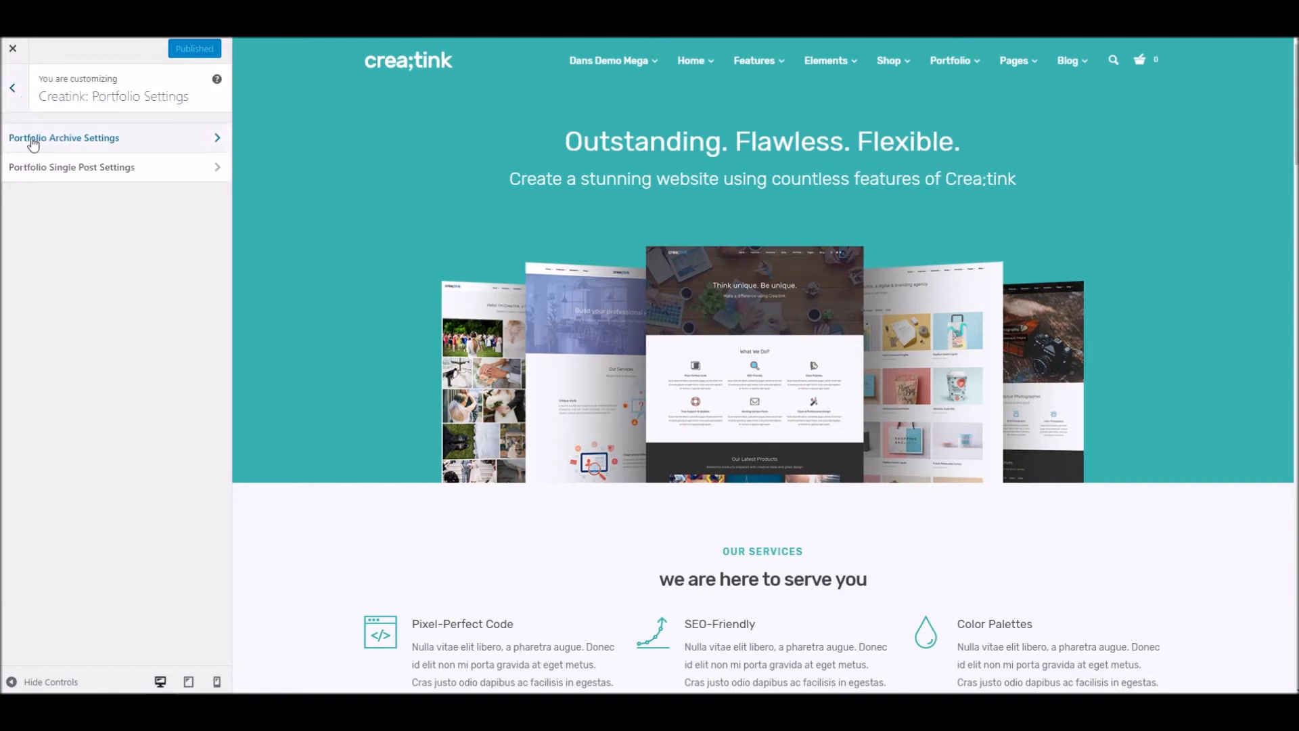
{"action": "left_click", "coordinate": [46, 166]}
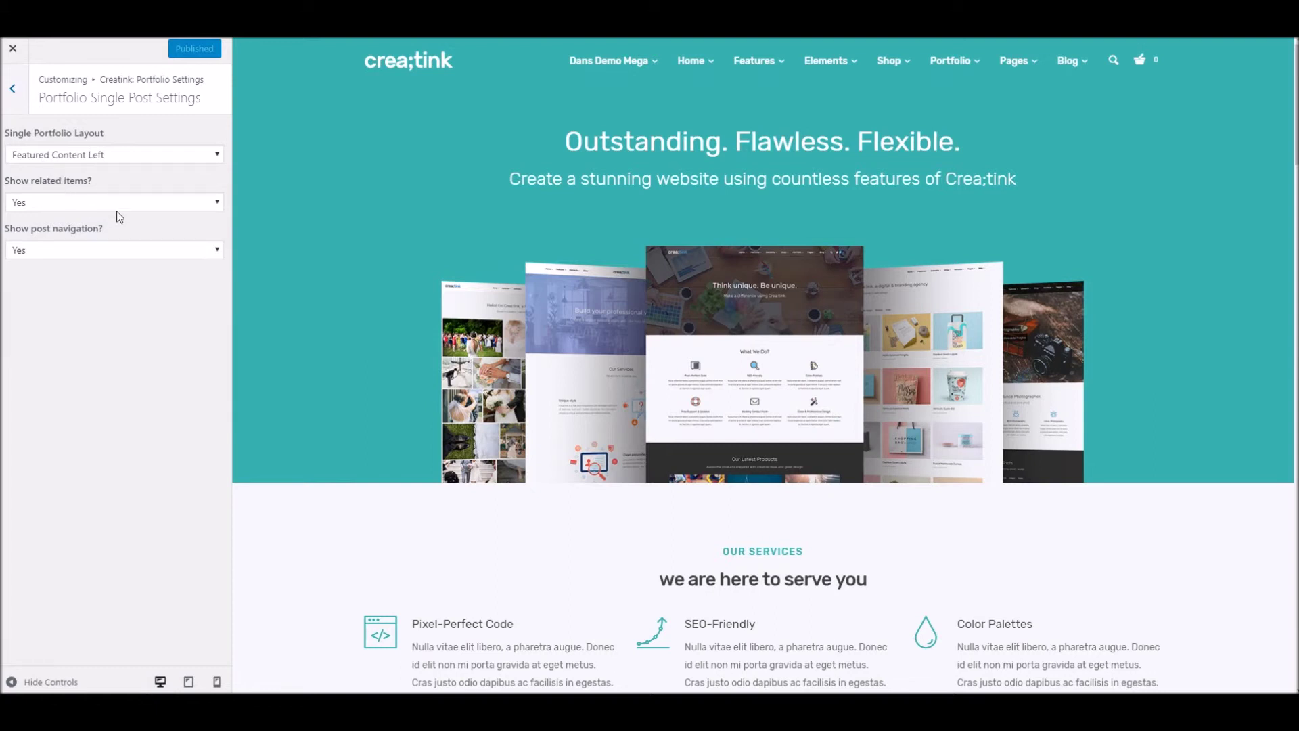
{"action": "left_click", "coordinate": [12, 89]}
{"action": "left_click", "coordinate": [12, 89]}
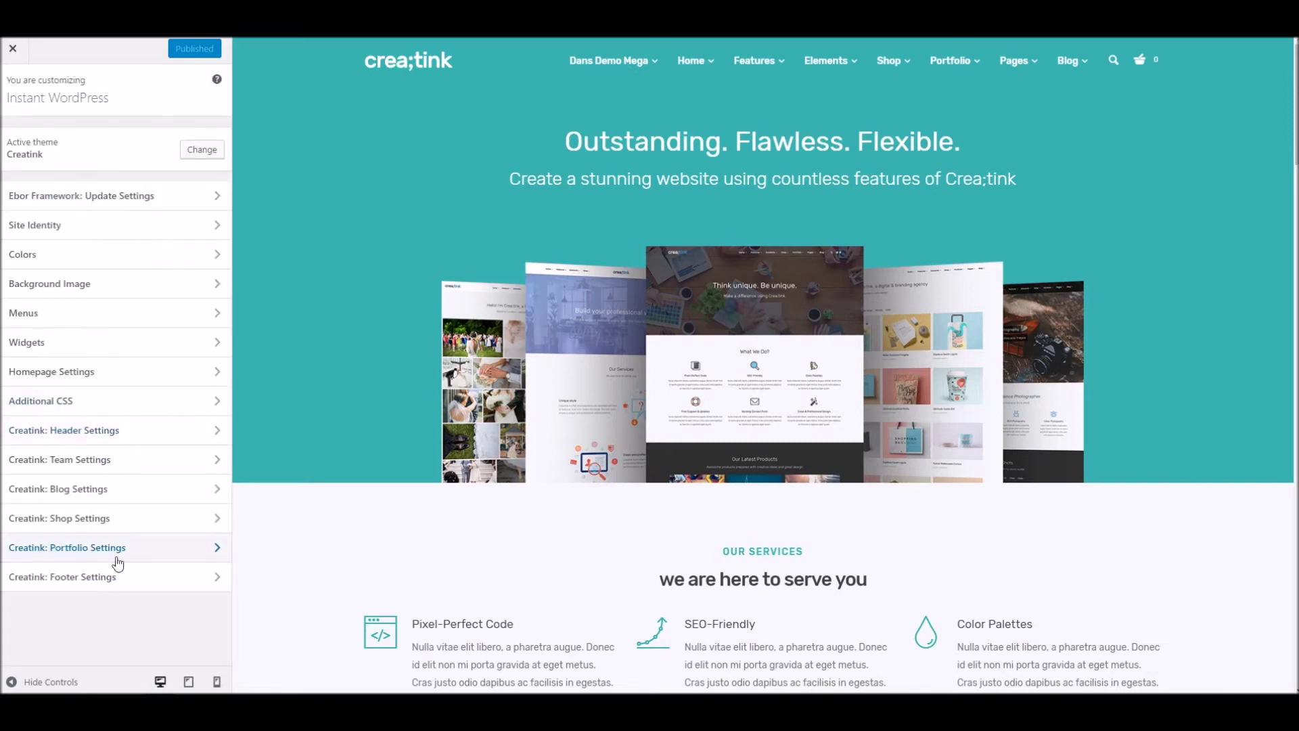
- Review the Creatink Footer Social Settings for icons and URLs, and inspect the footer at the end of the page preview
{"action": "left_click", "coordinate": [115, 576]}
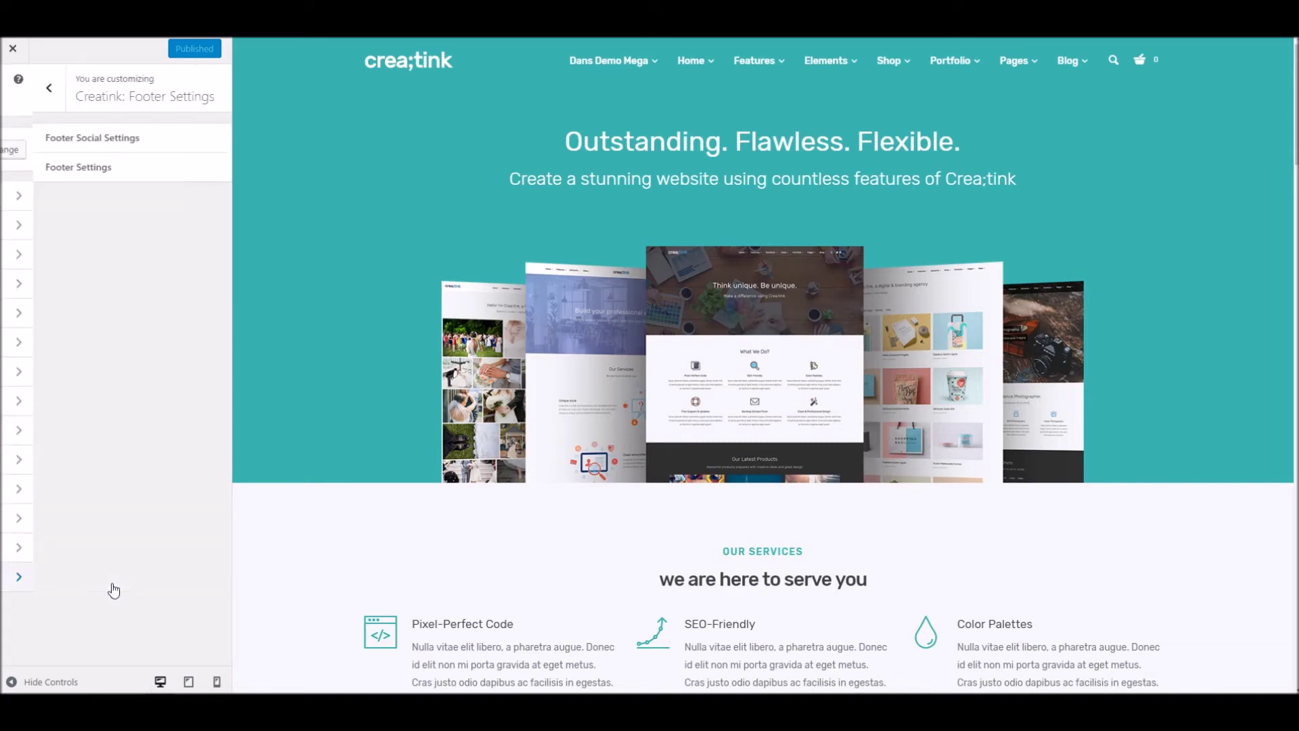
{"action": "left_click", "coordinate": [83, 149]}
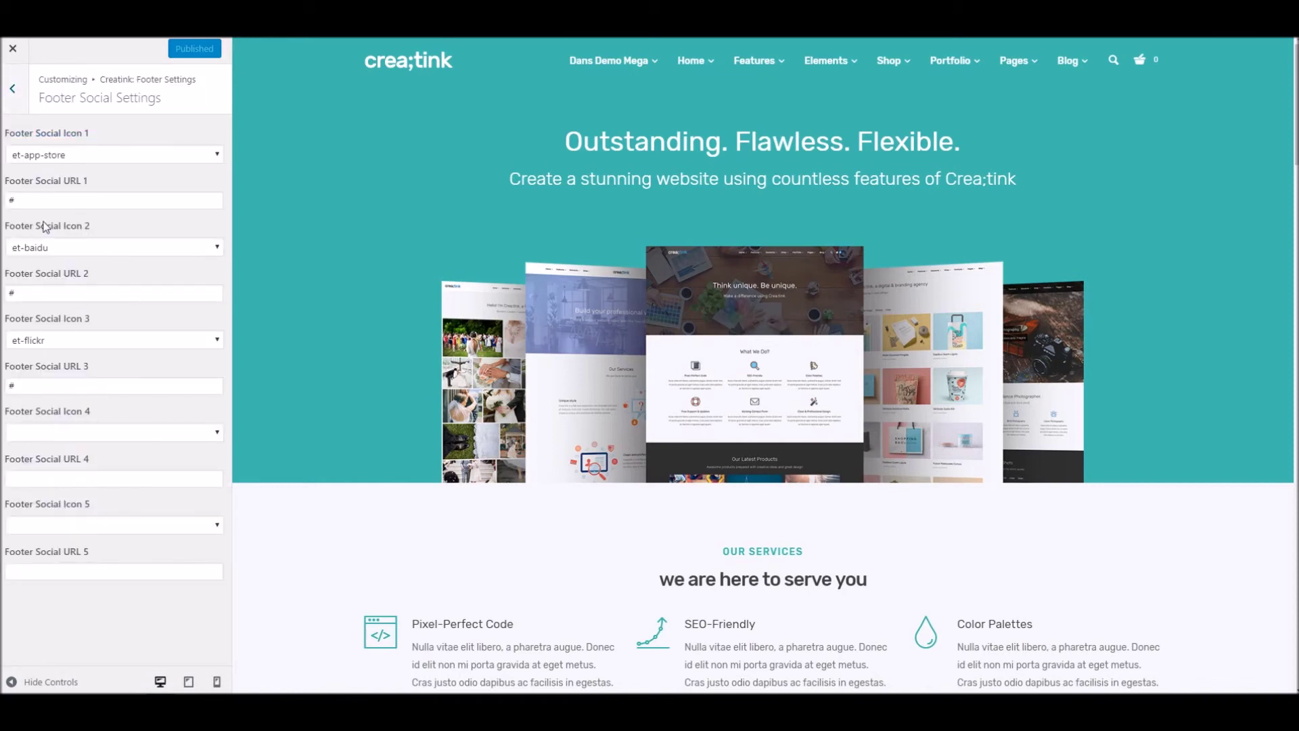
{"action": "scroll", "coordinate": [385, 341], "scroll_direction": "down", "scroll_amount": 15}
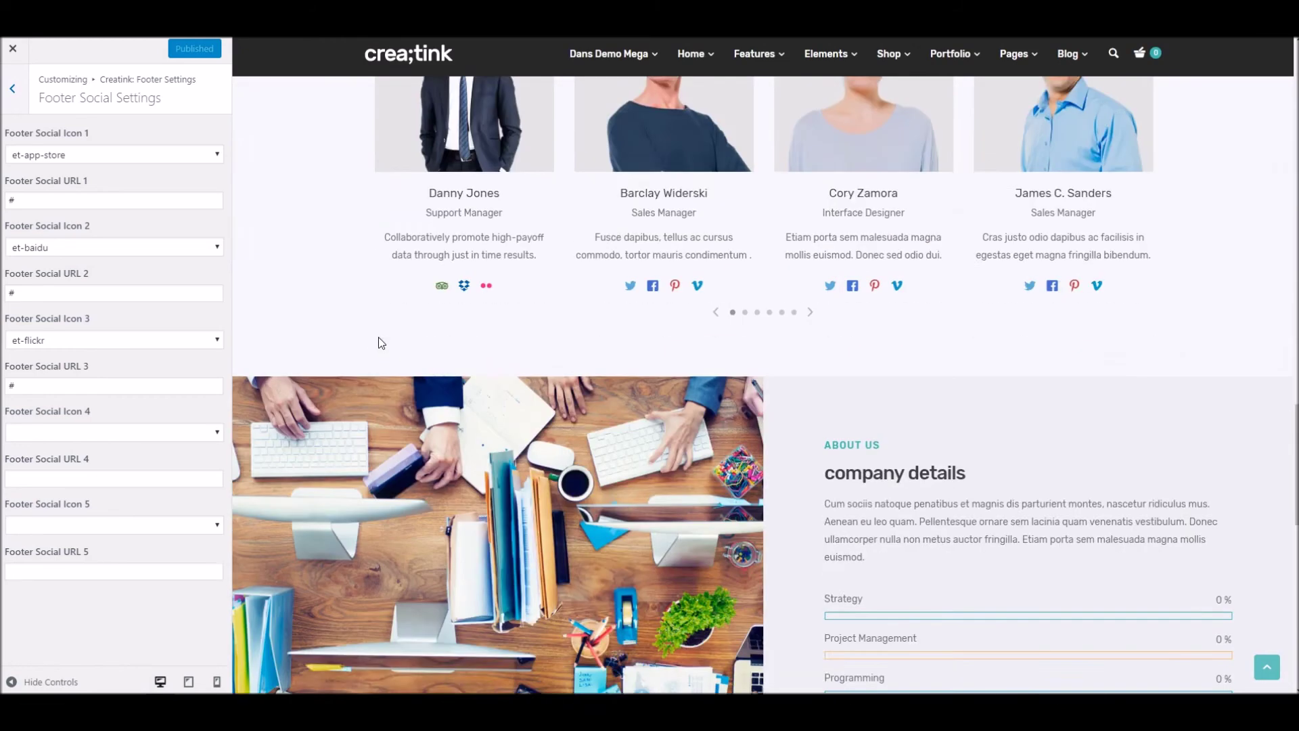
{"action": "scroll", "coordinate": [378, 337], "scroll_direction": "down", "scroll_amount": 10}
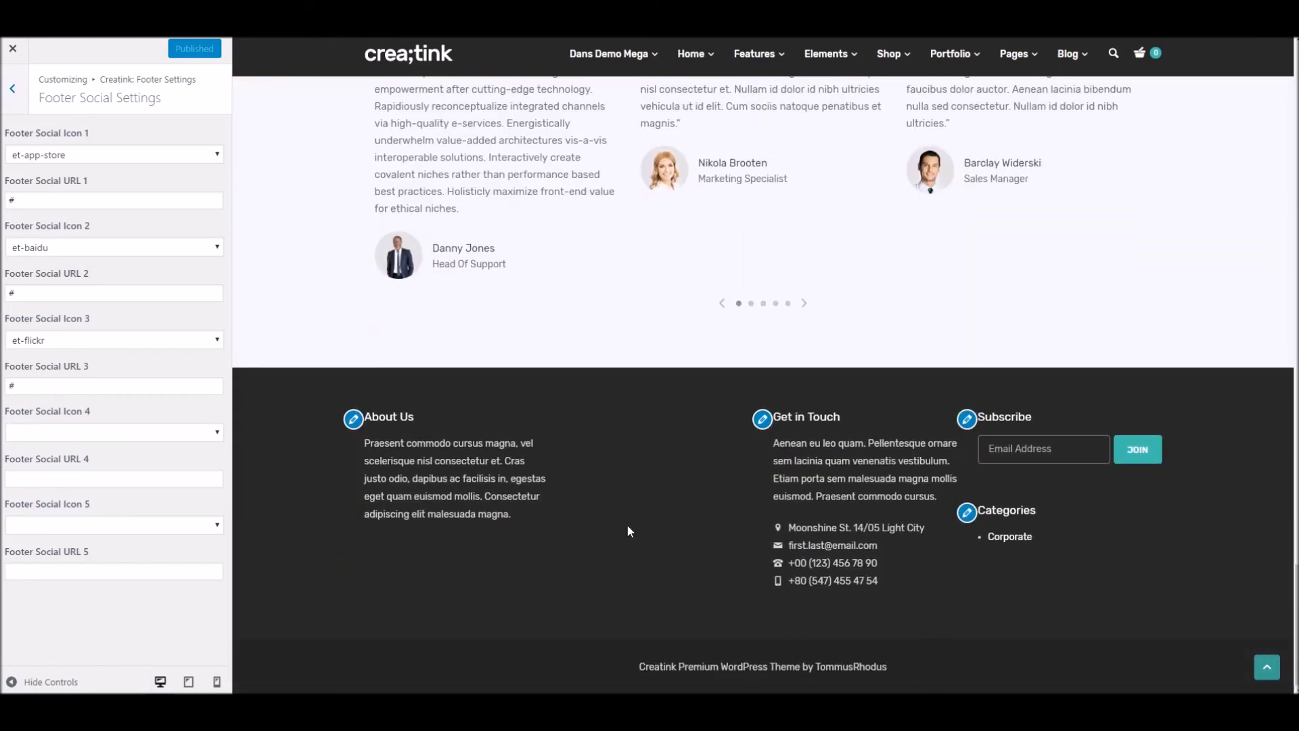
{"action": "left_click", "coordinate": [14, 98]}
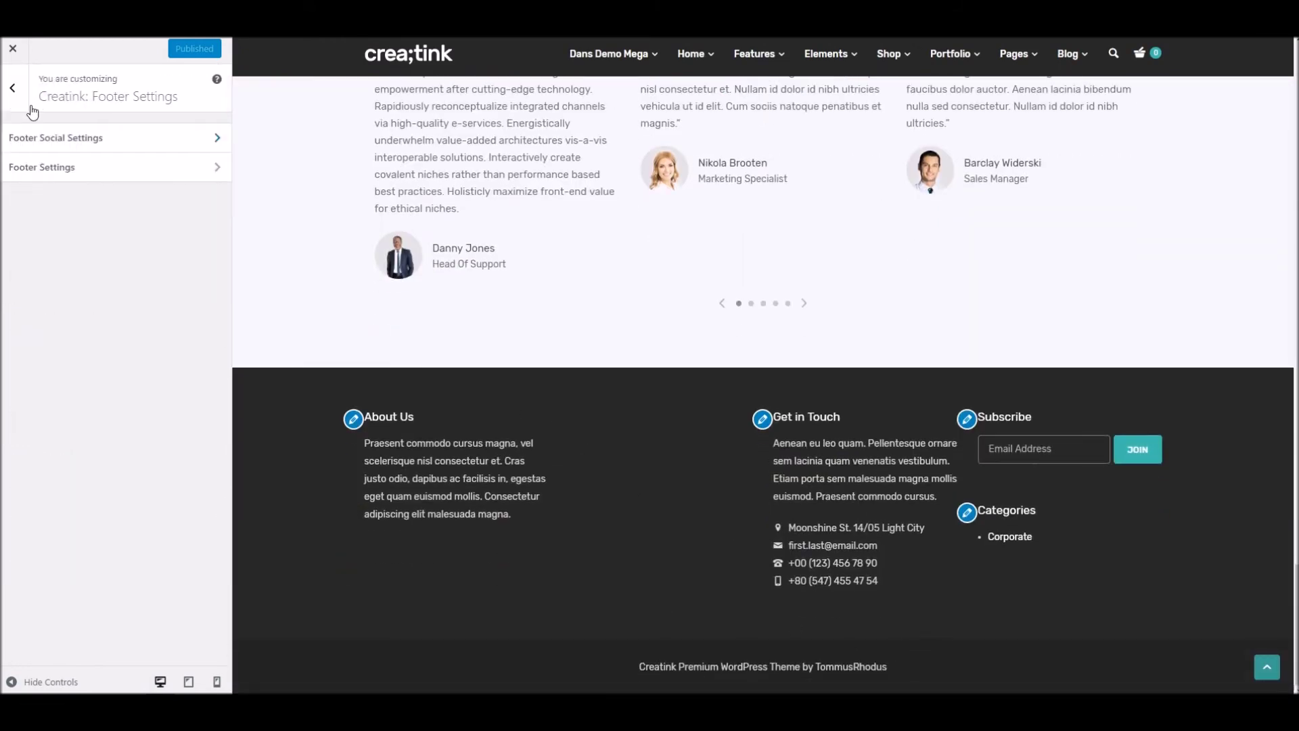
- Examine the Footer Settings, including the Global Footer Layout choices, image footer background, padding and copyright message
{"action": "left_click", "coordinate": [58, 166]}
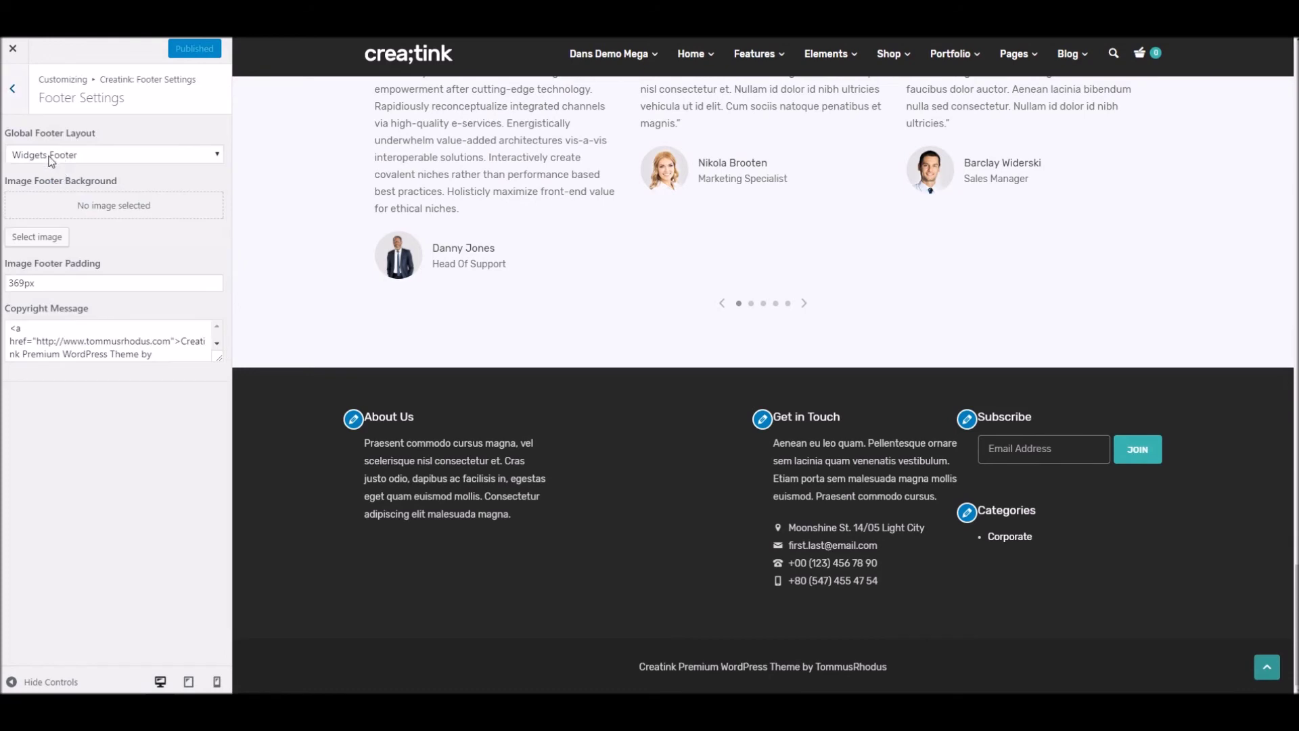
{"action": "left_click", "coordinate": [58, 155]}
{"action": "left_click", "coordinate": [68, 154]}
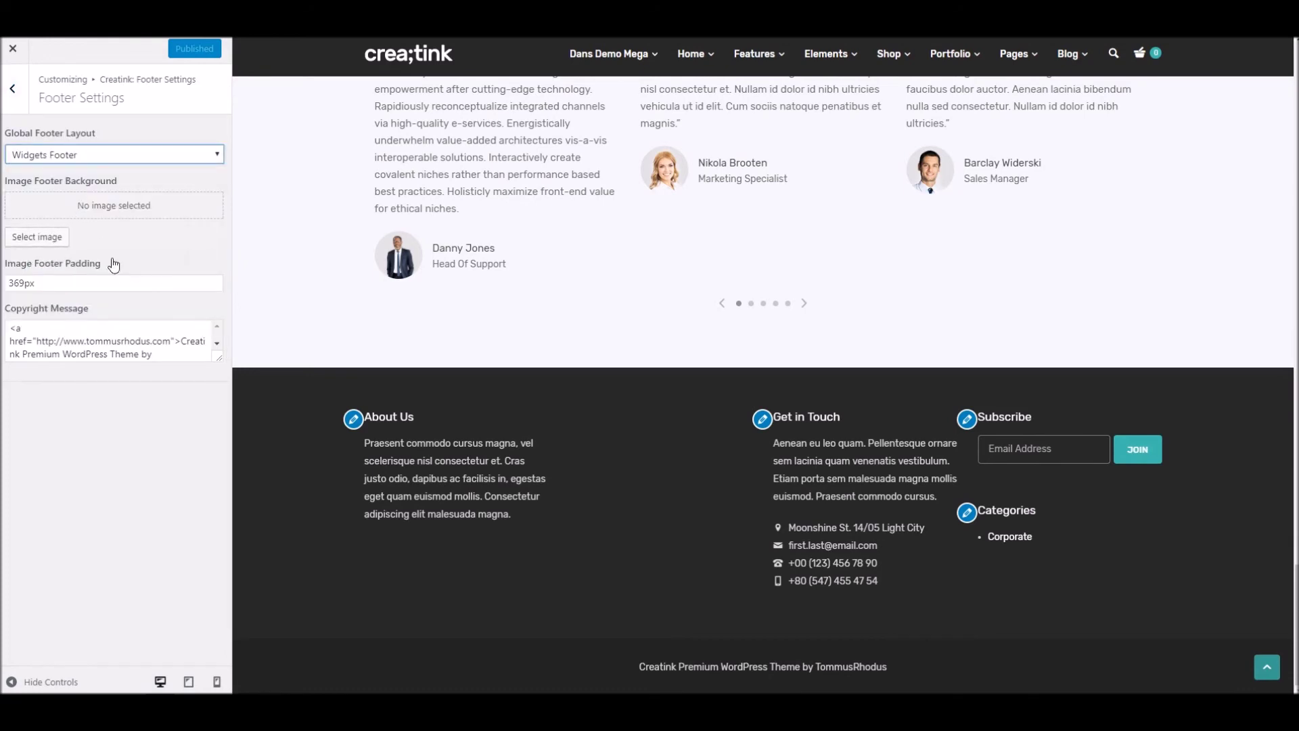
{"action": "right_click", "coordinate": [109, 190]}
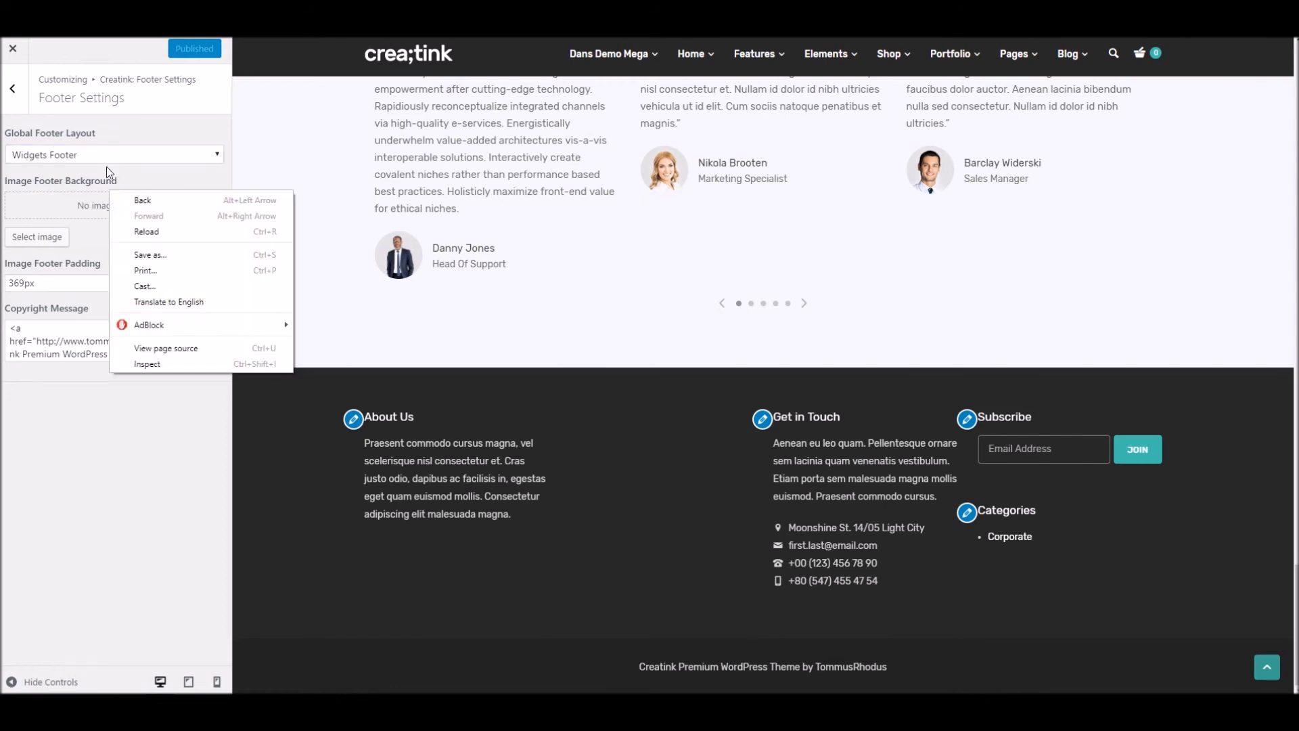
{"action": "left_click", "coordinate": [109, 169]}
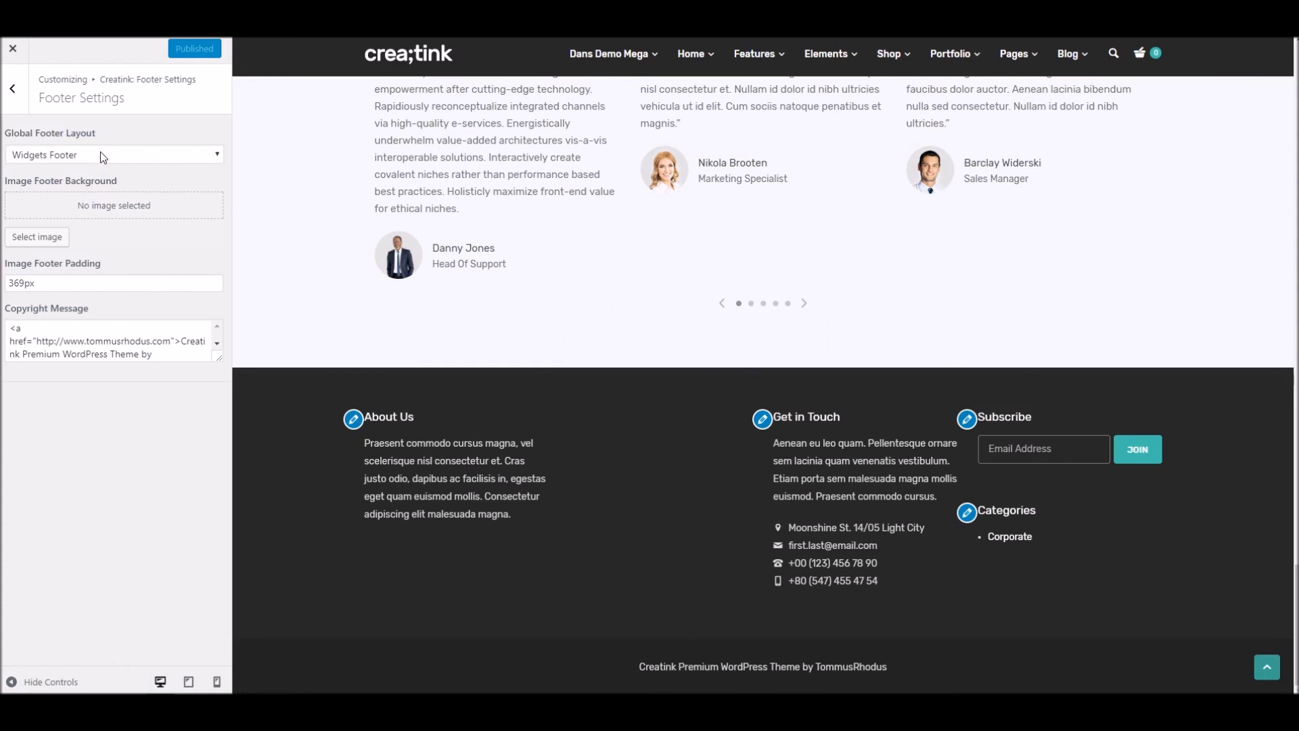